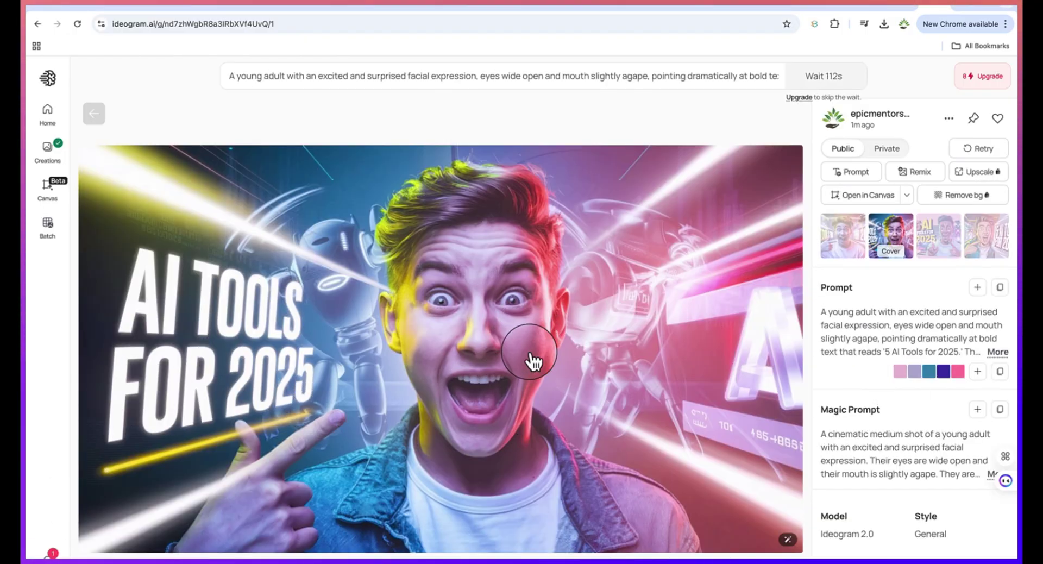
View the third variant with bold '5 AI Tools for 2025' over an explosion, then open a blank tab.
left_click(735, 286)
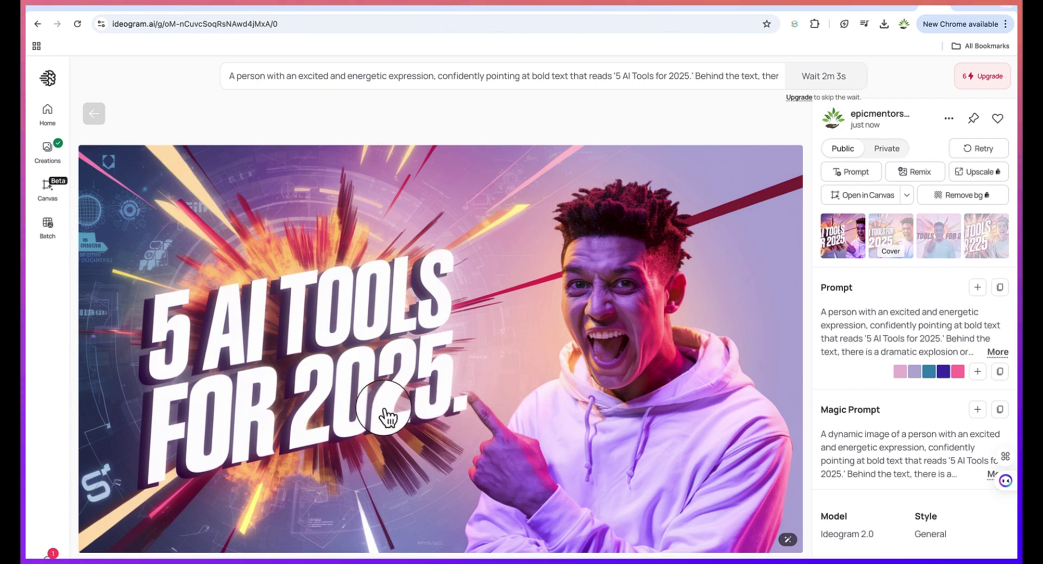
key("super+t")
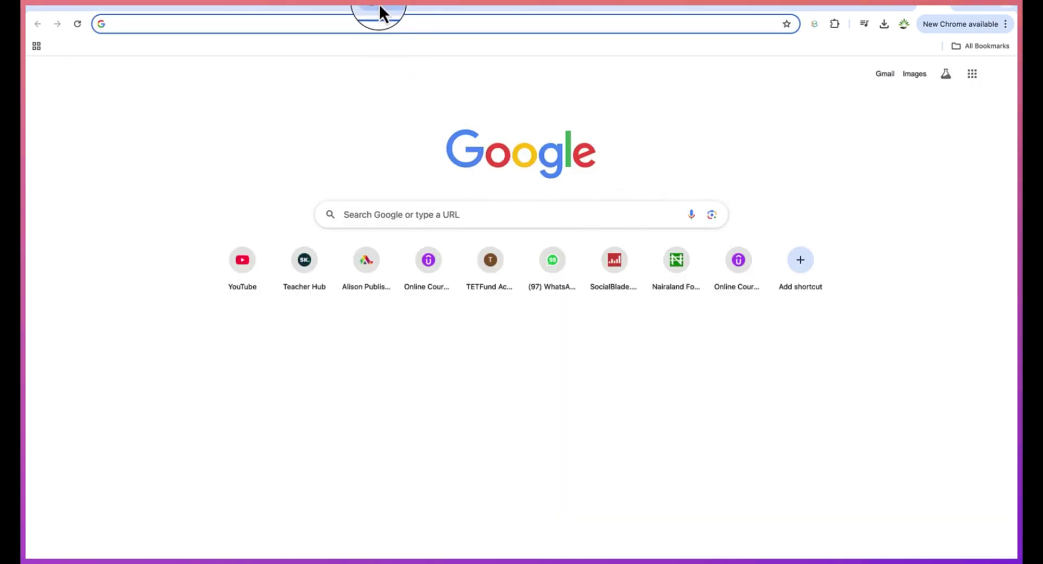
In a new ChatGPT chat, request five thumbnail ideas of a person pointing at '5 AI tools for 2025'.
left_click(379, 4)
left_click(151, 71)
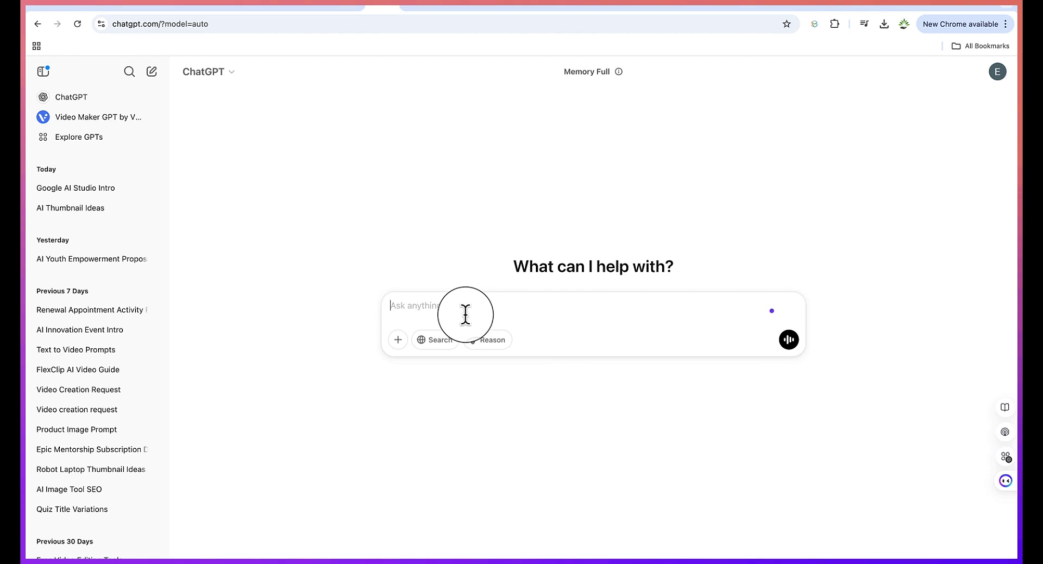
type("ca")
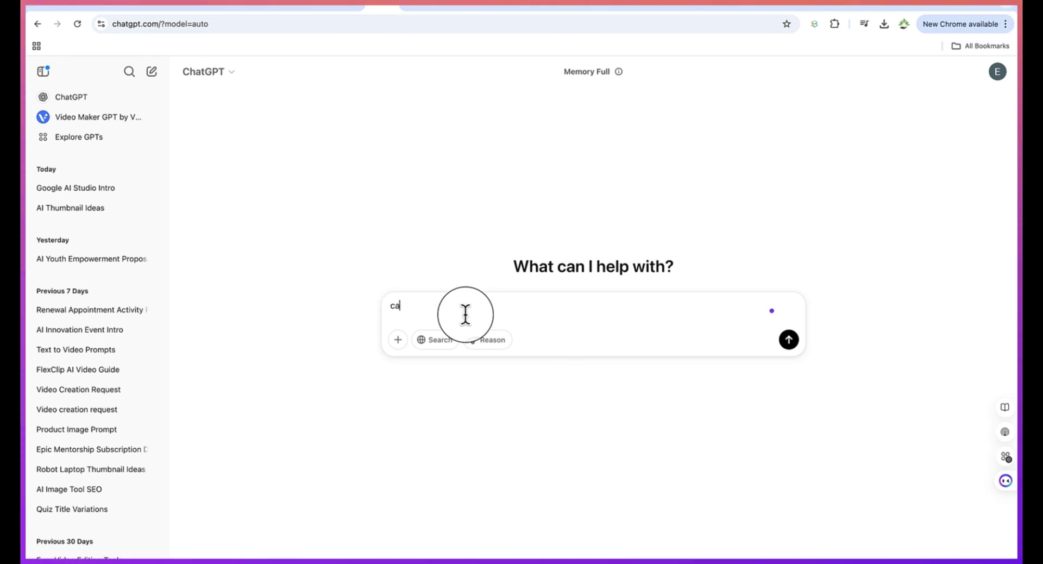
type("n you give")
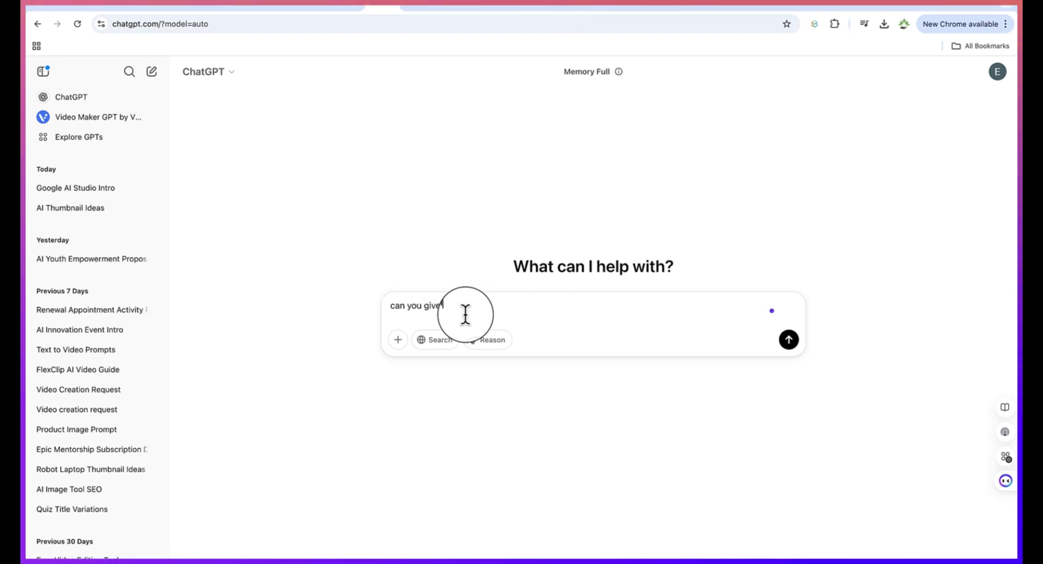
type(" me 5 youtube thumnail ideas for a human facing the camera and pointing at text")
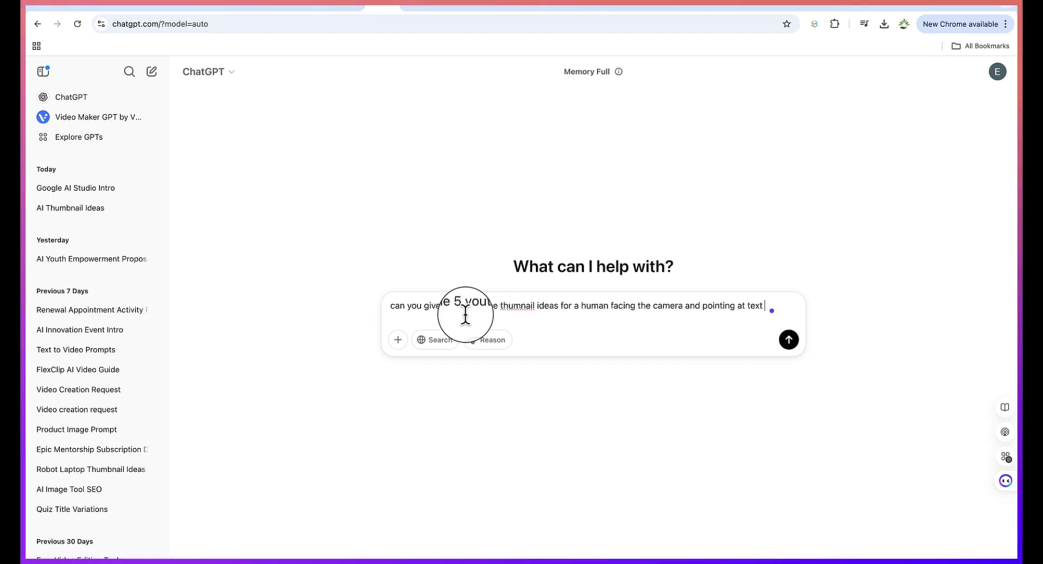
left_click(519, 306)
type("b")
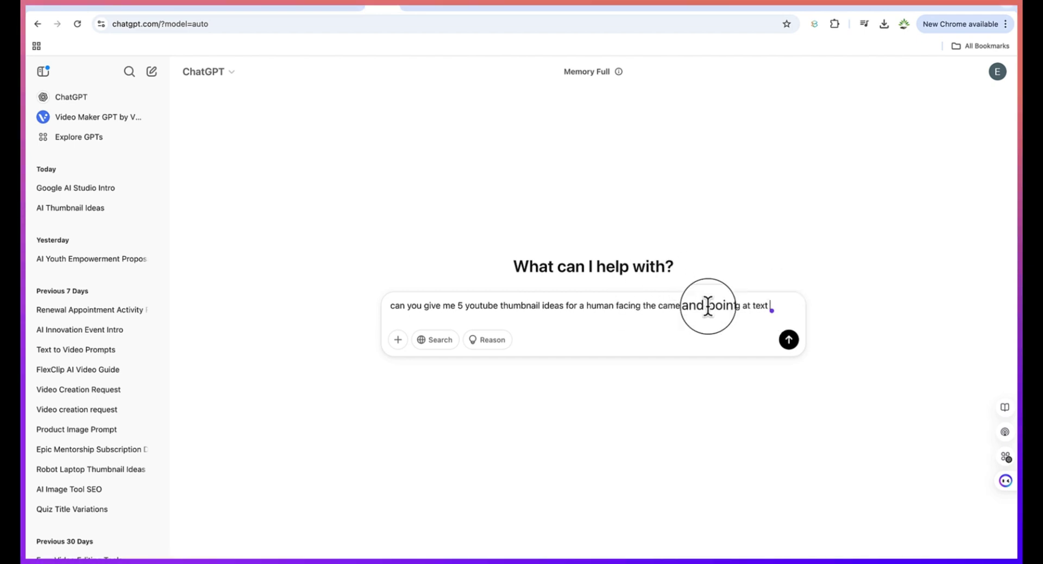
type("e the tex")
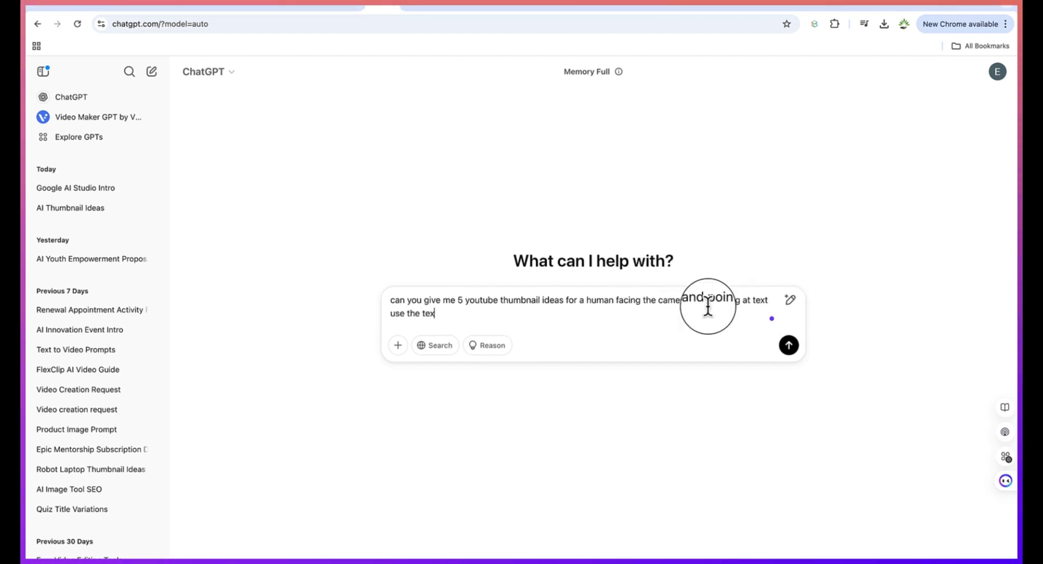
type("t \"5 AI")
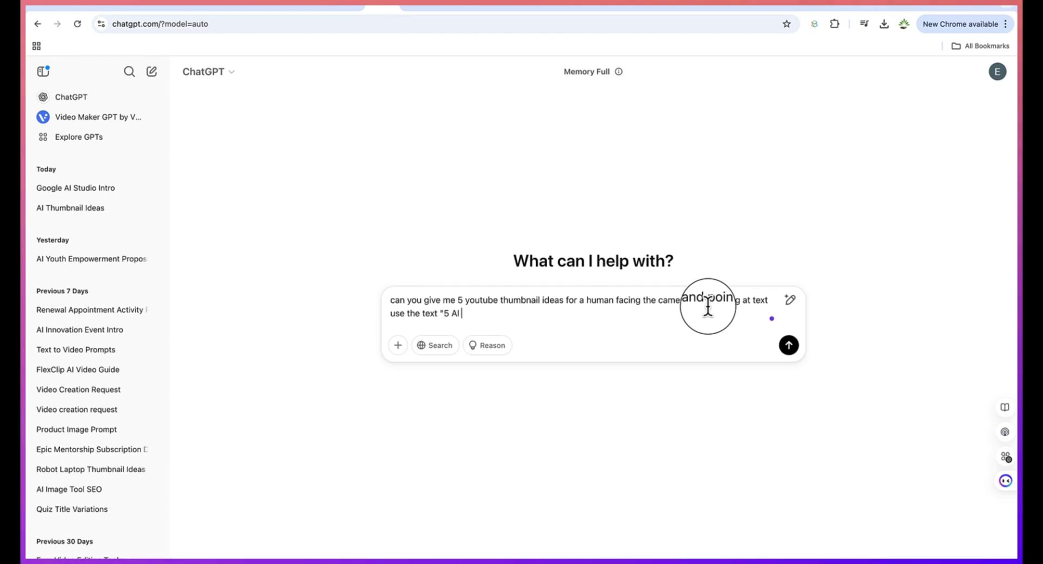
type(" tools for 2025\"")
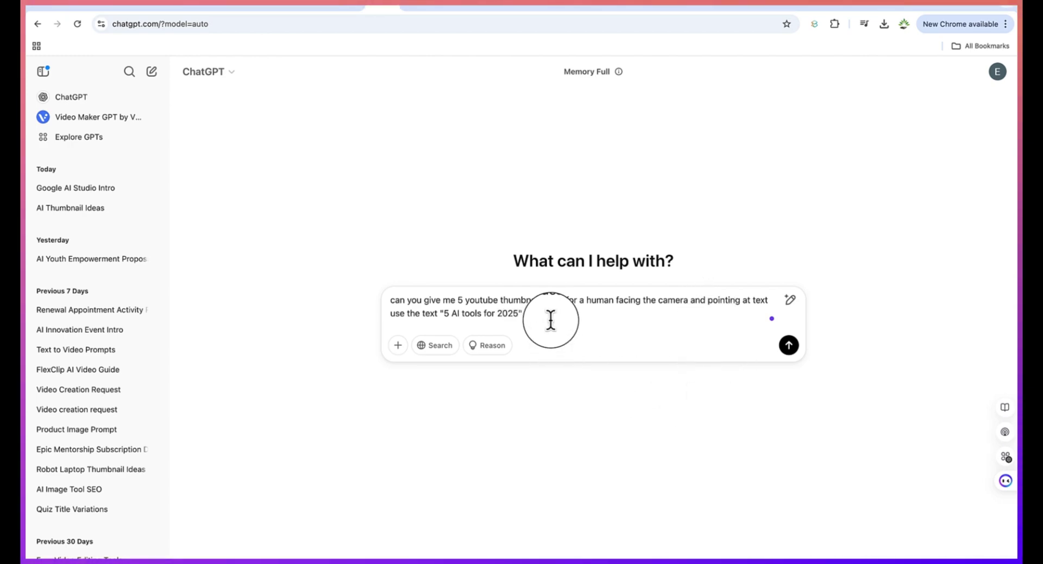
key("Return")
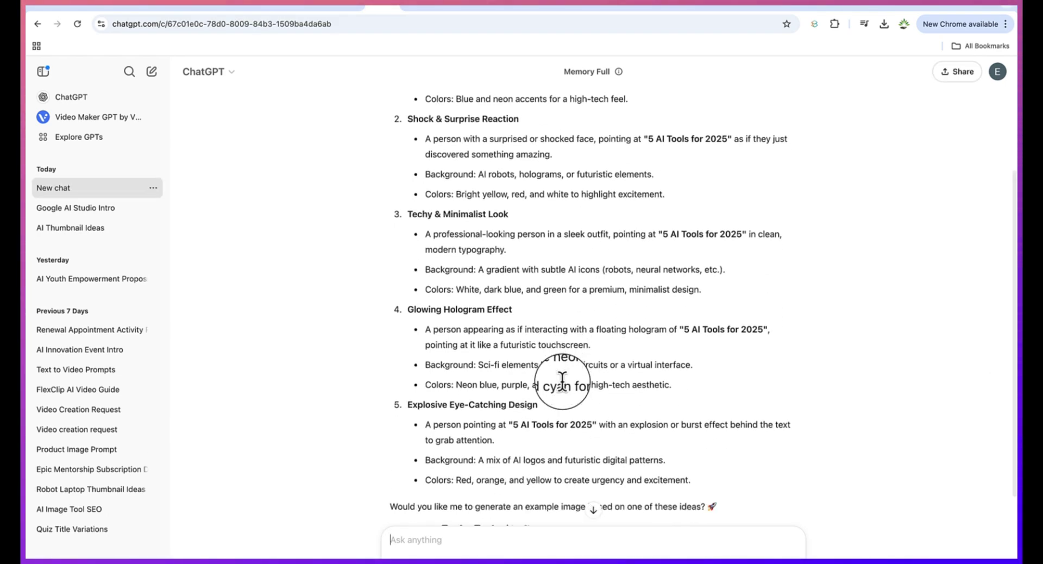
Scroll through ChatGPT's five thumbnail ideas and return to the top.
scroll(563, 380, "up", 5)
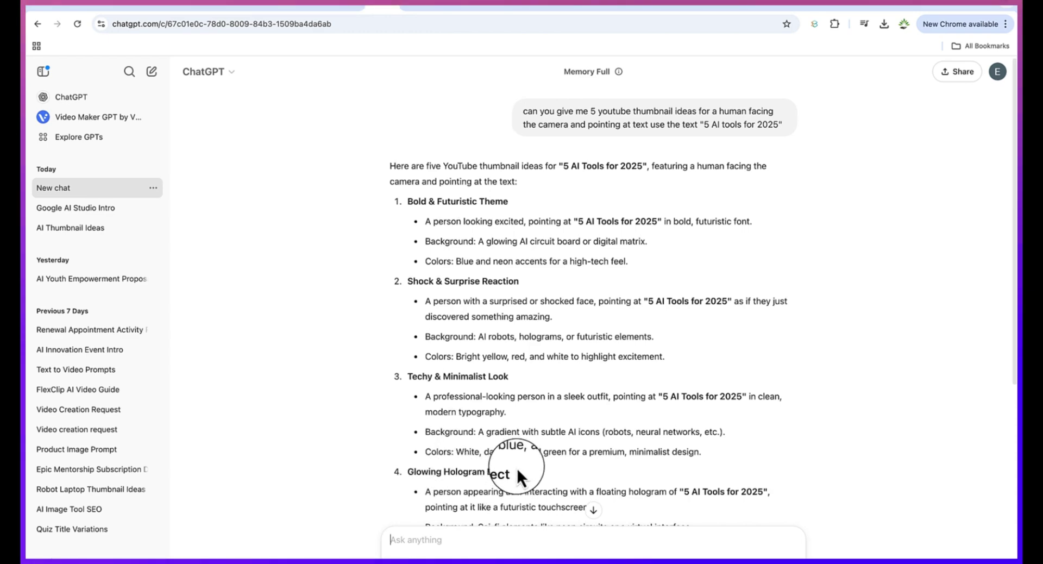
scroll(516, 467, "down", 3)
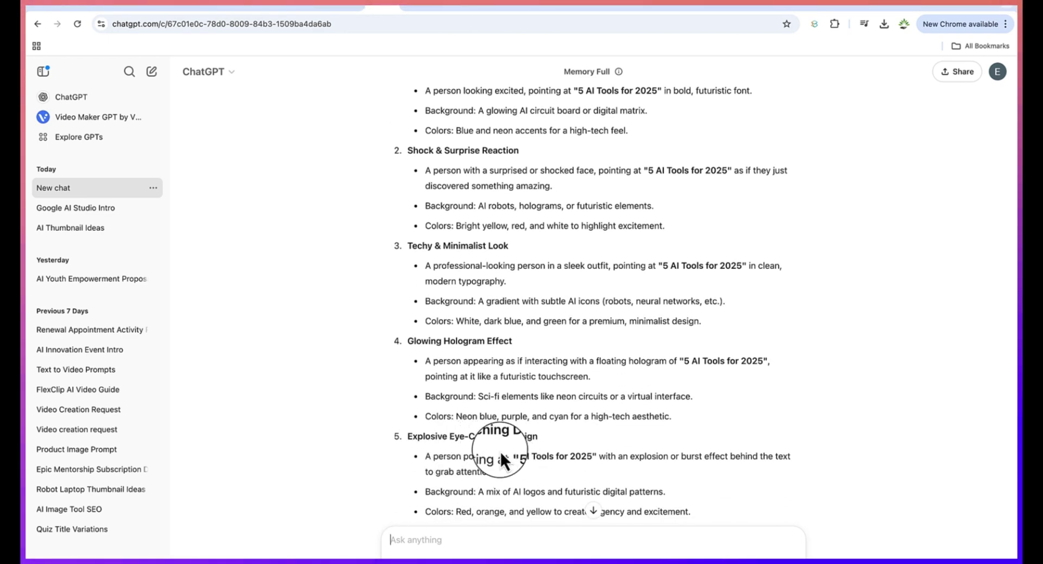
scroll(508, 429, "up", 3)
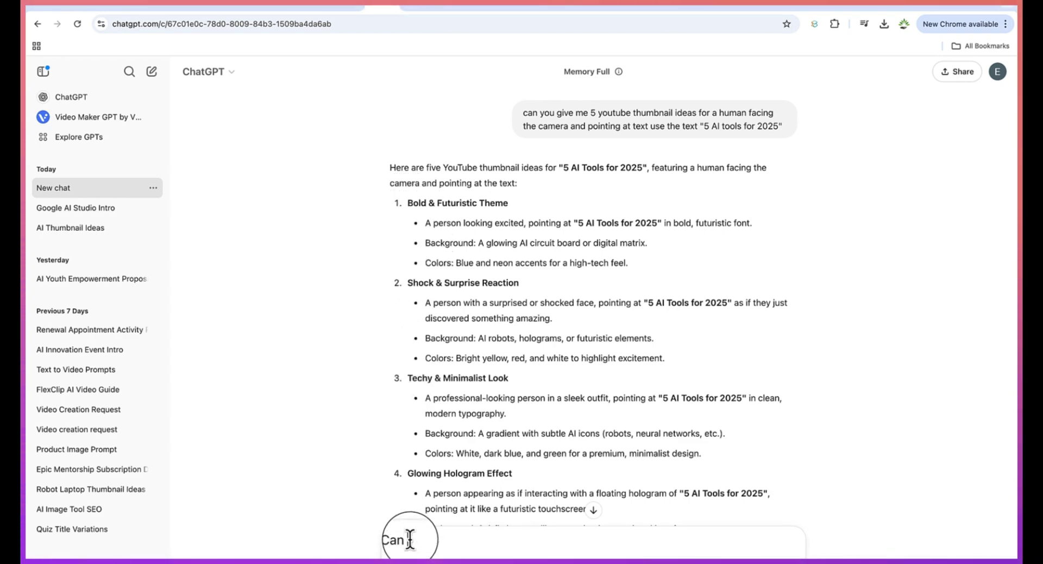
Ask ChatGPT for an image prompt from the Shock & Surprise Reaction idea and select the reply.
type("you give me the prompt for this:")
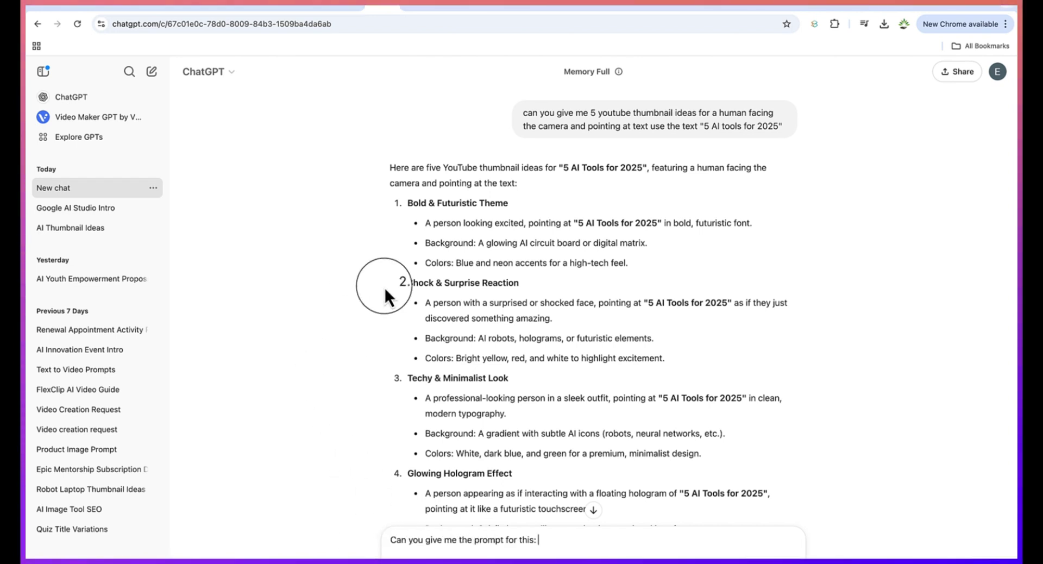
left_click_drag(407, 282, 676, 363)
key("super+c")
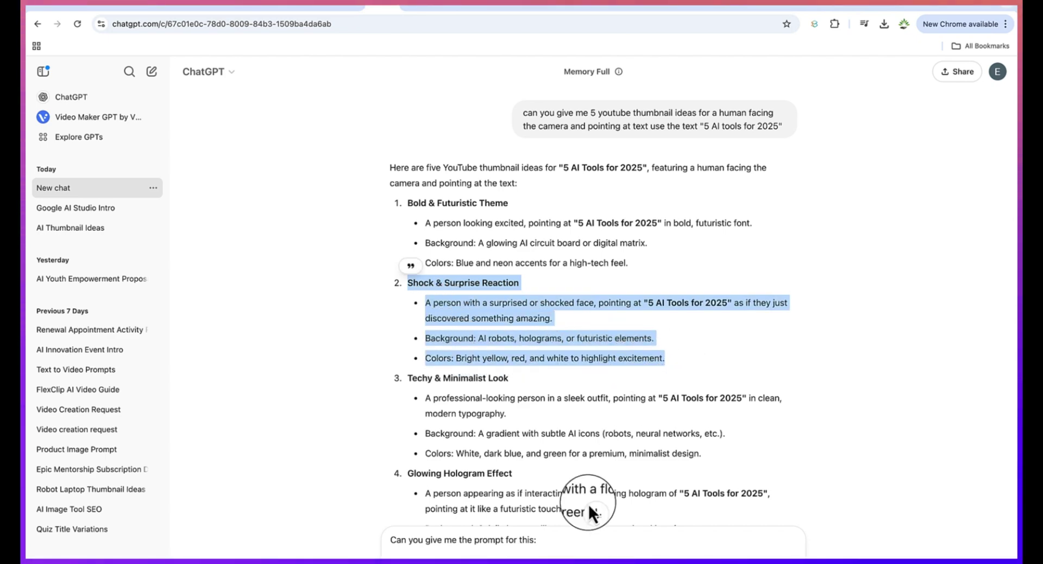
left_click(544, 540)
key("super+v")
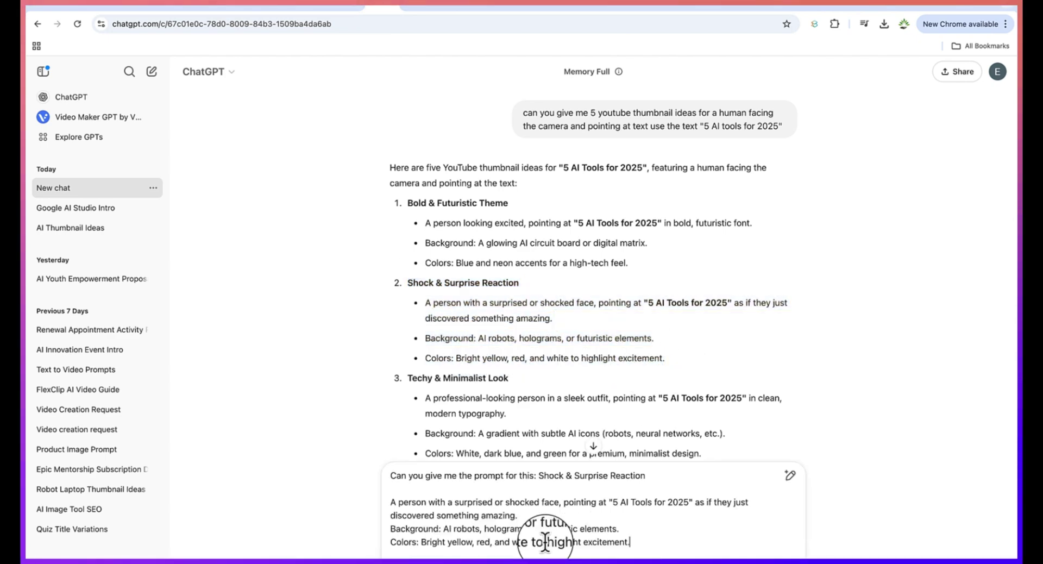
key("Return")
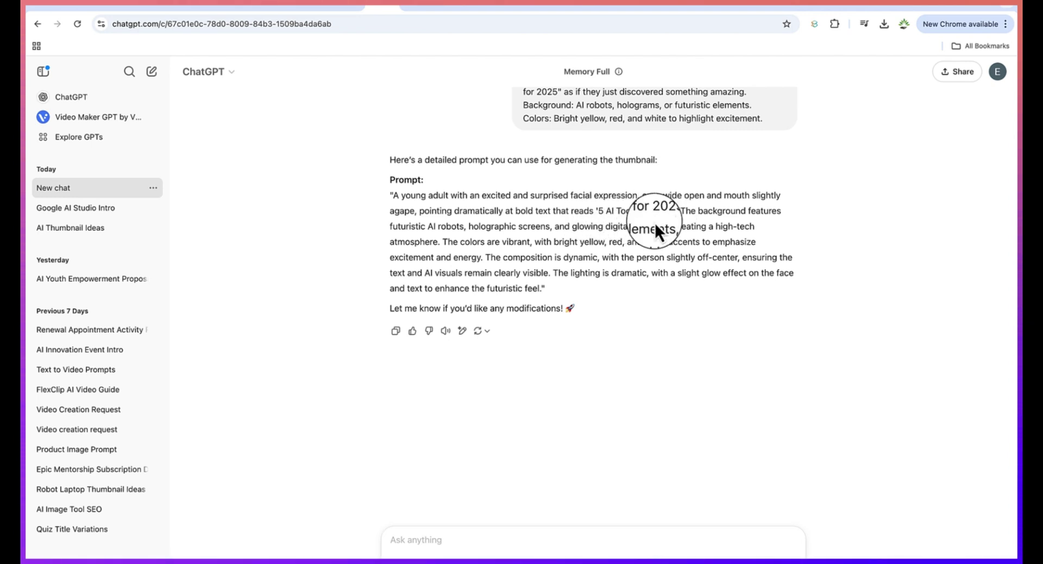
left_click_drag(391, 196, 542, 288)
key("ctrl+c")
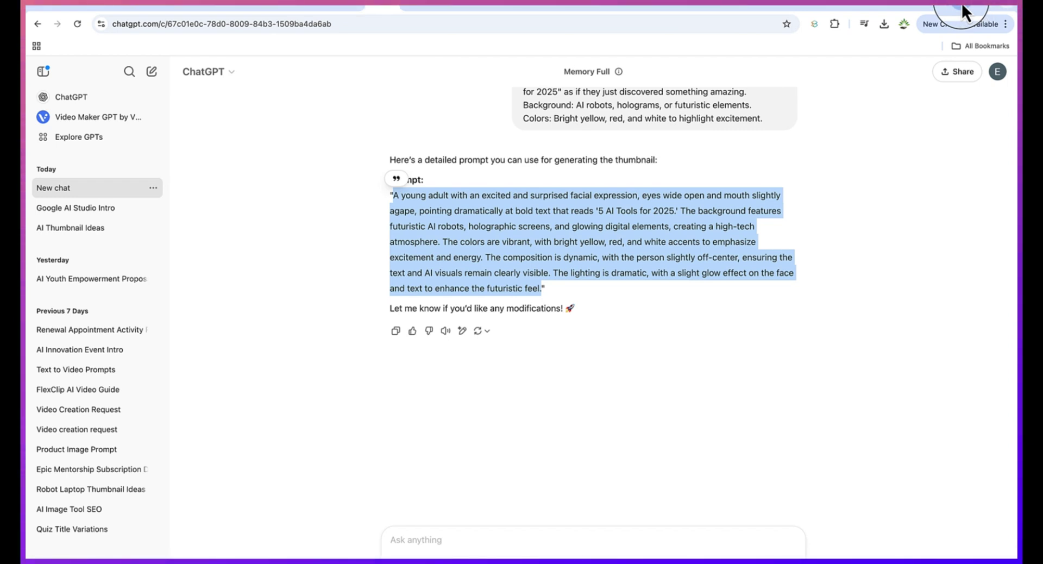
Load ideogram.ai in a new tab and glance over the Explore gallery.
left_click(961, 3)
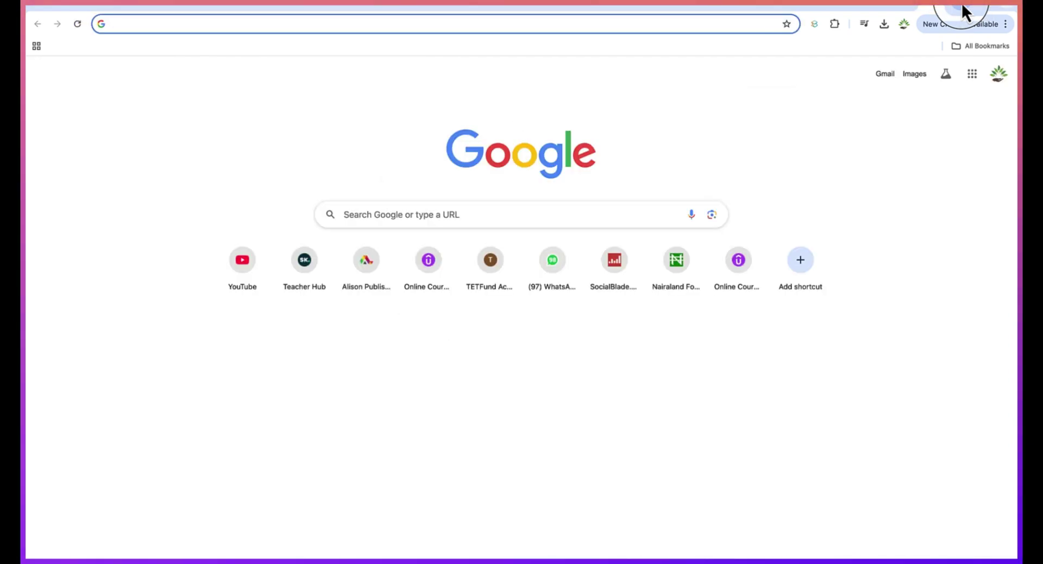
type("ideogram.ai")
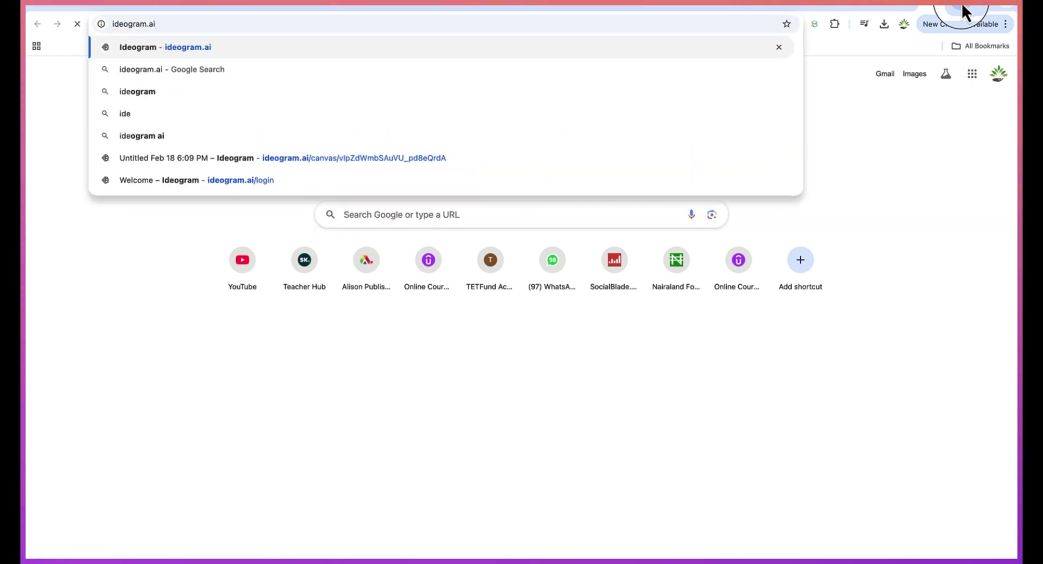
key("Return")
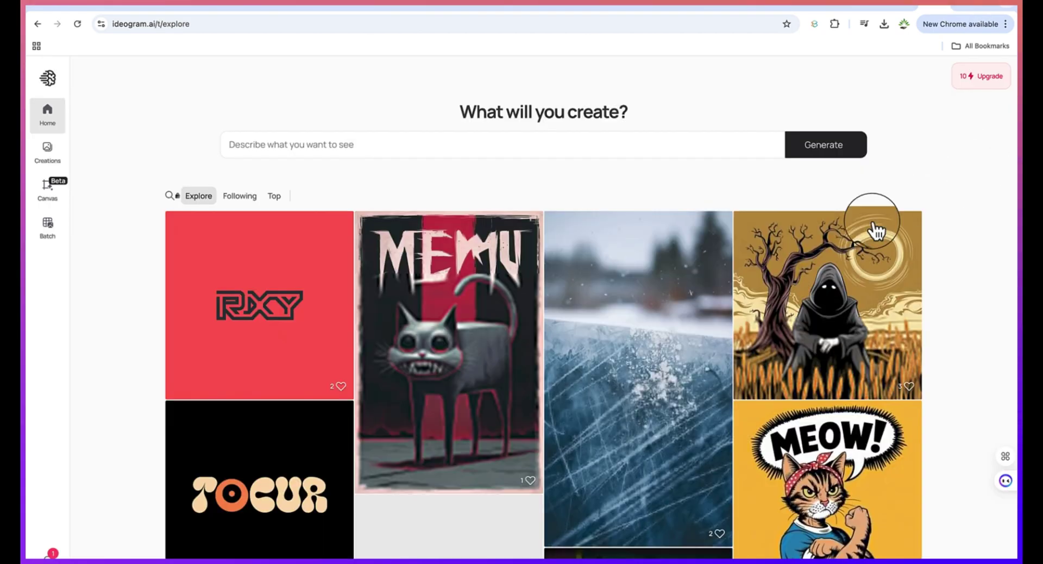
scroll(684, 341, "down", 1)
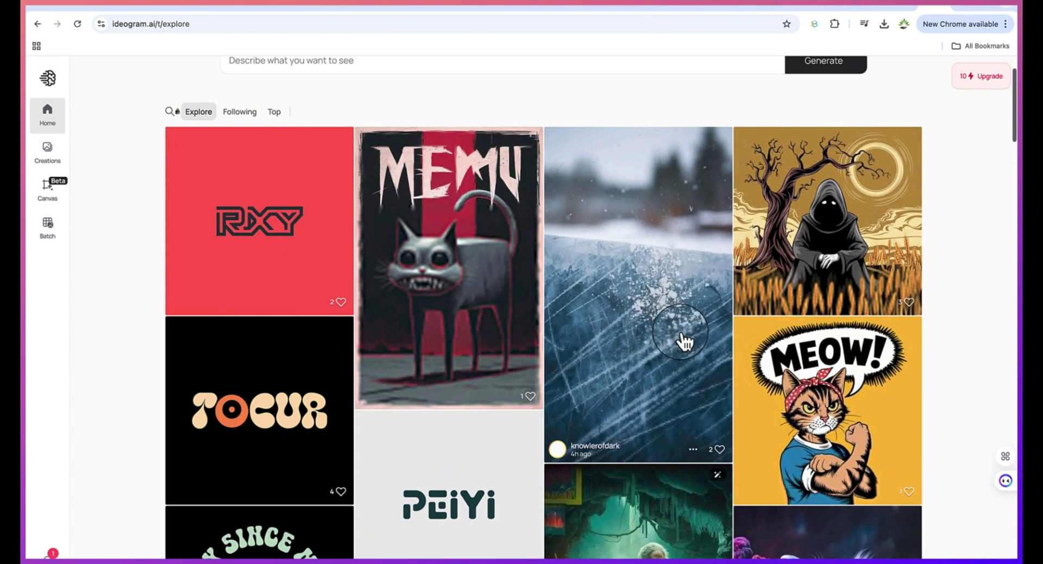
scroll(681, 338, "down", 4)
scroll(680, 337, "up", 5)
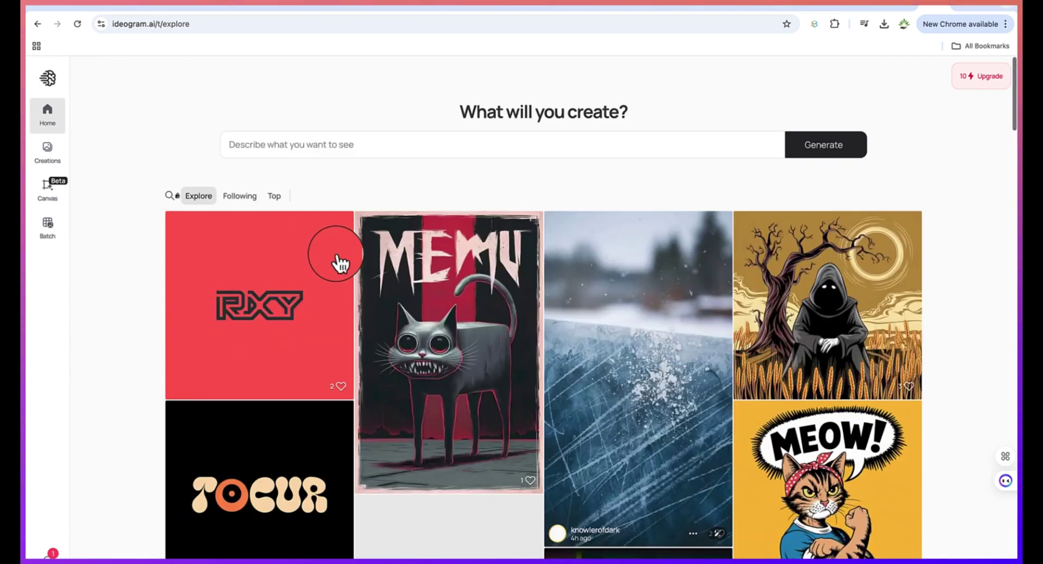
Paste the surprised-young-adult prompt into Ideogram's prompt box and switch Magic Prompt on.
left_click(286, 143)
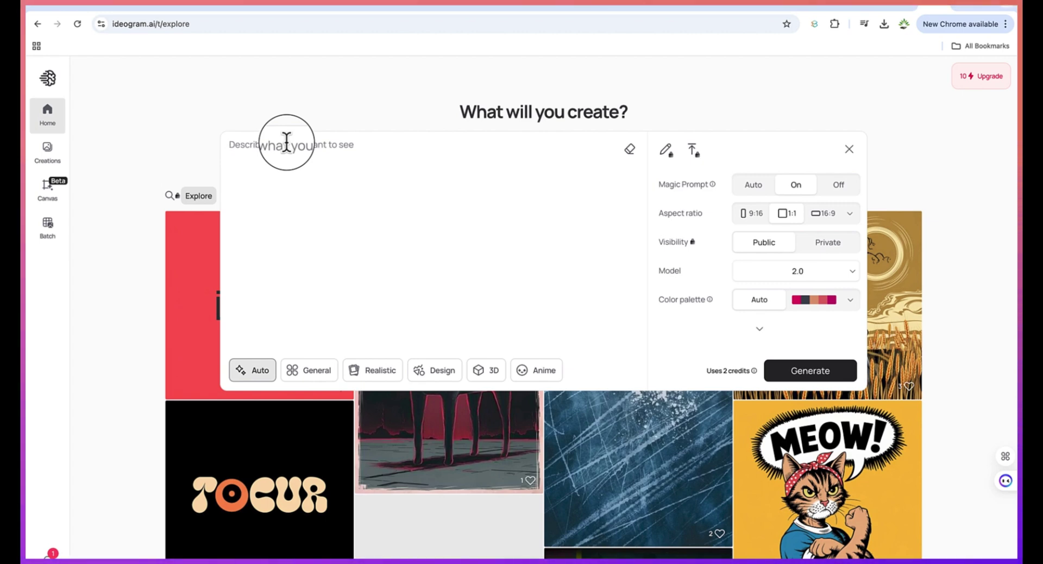
key("ctrl+v")
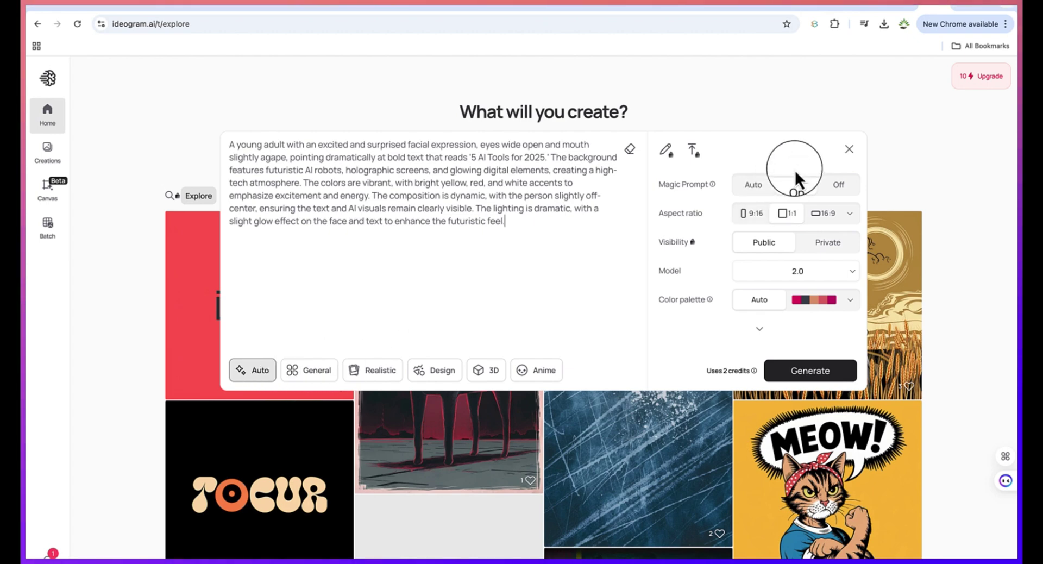
left_click(795, 184)
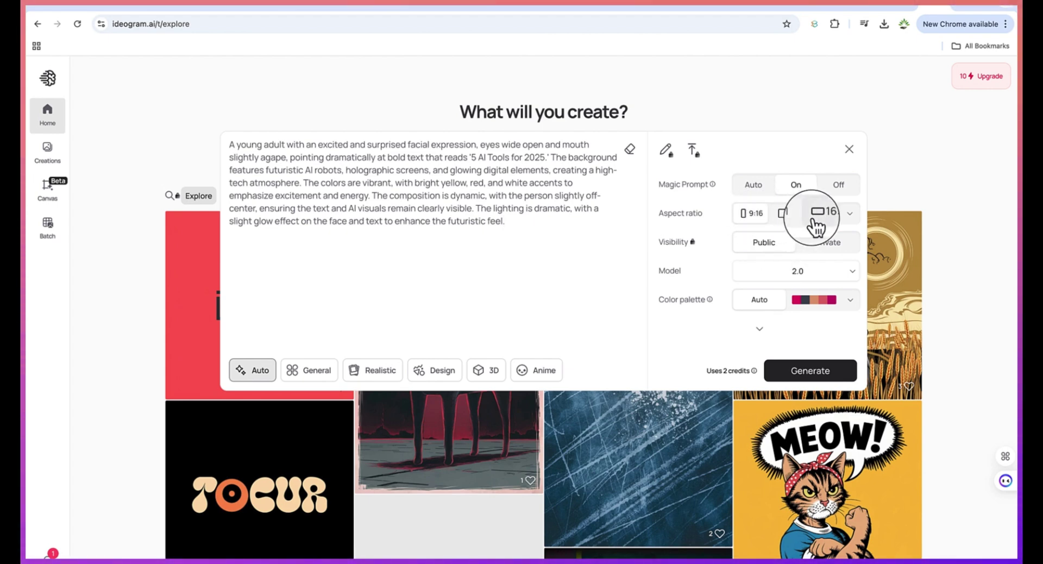
Set the aspect ratio to 16:9, keep model 2.0, and choose the Magic colour palette.
left_click(849, 215)
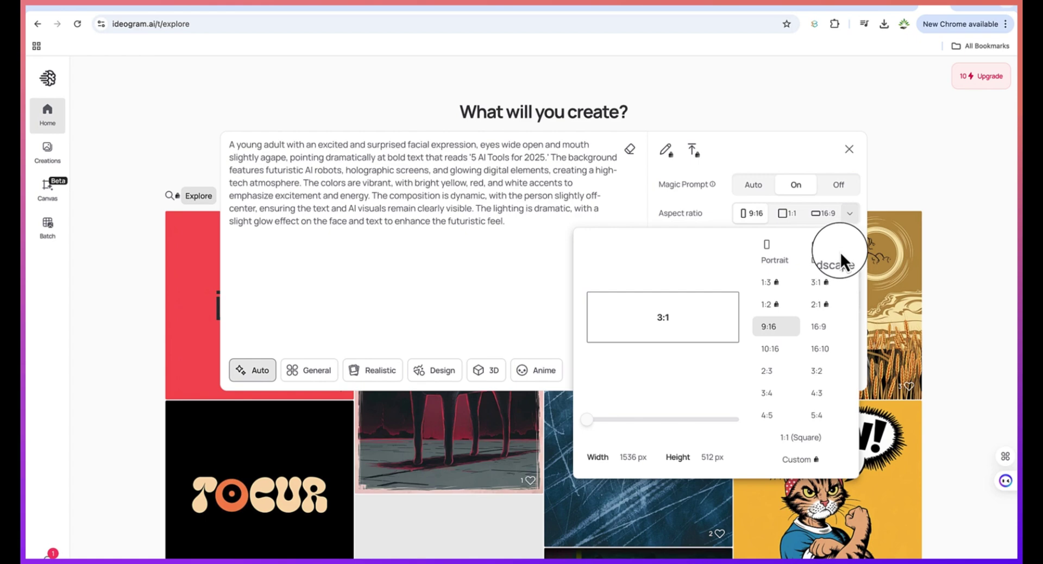
left_click(818, 326)
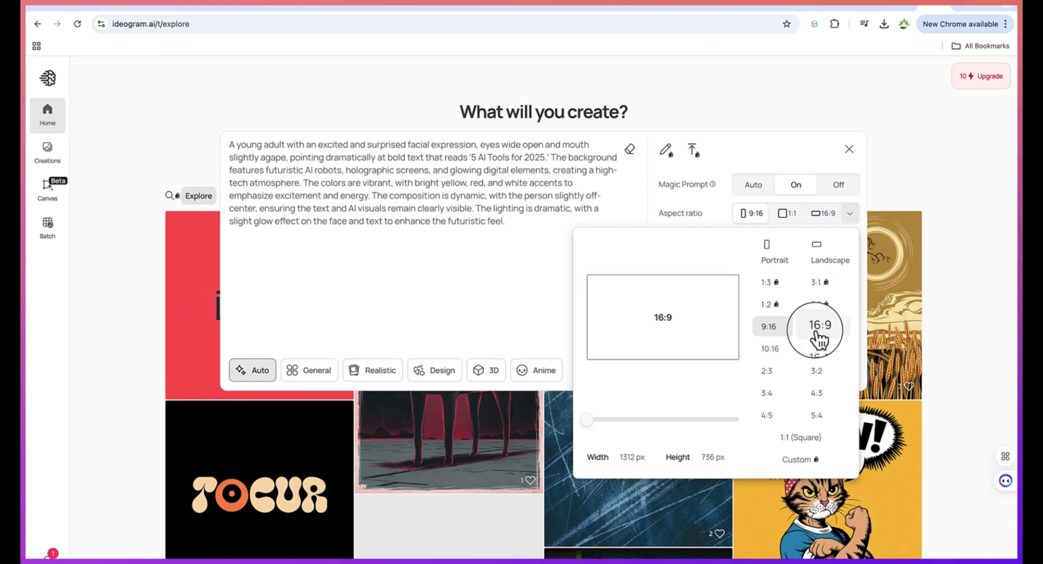
left_click(537, 301)
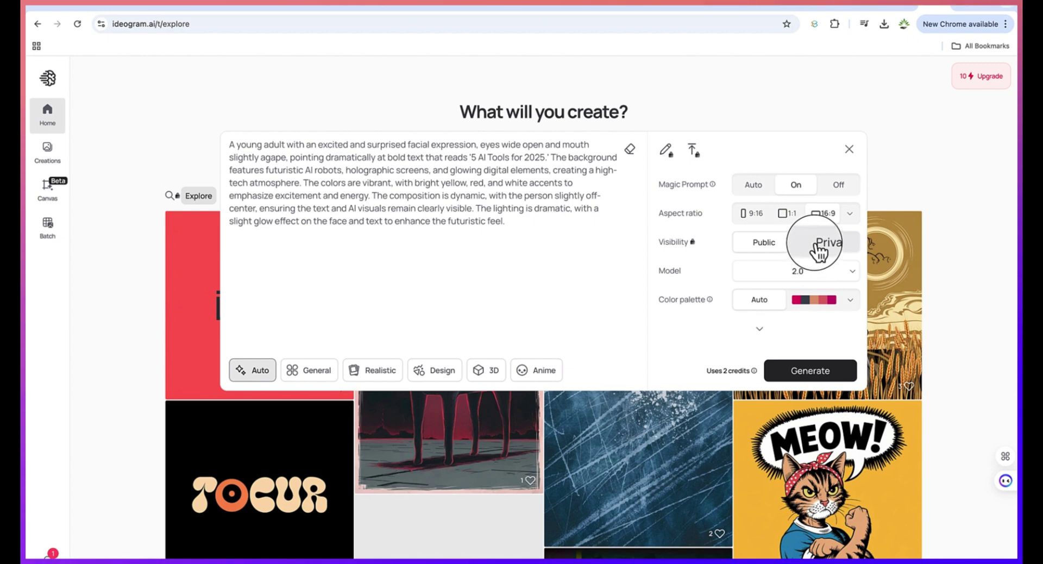
left_click(793, 276)
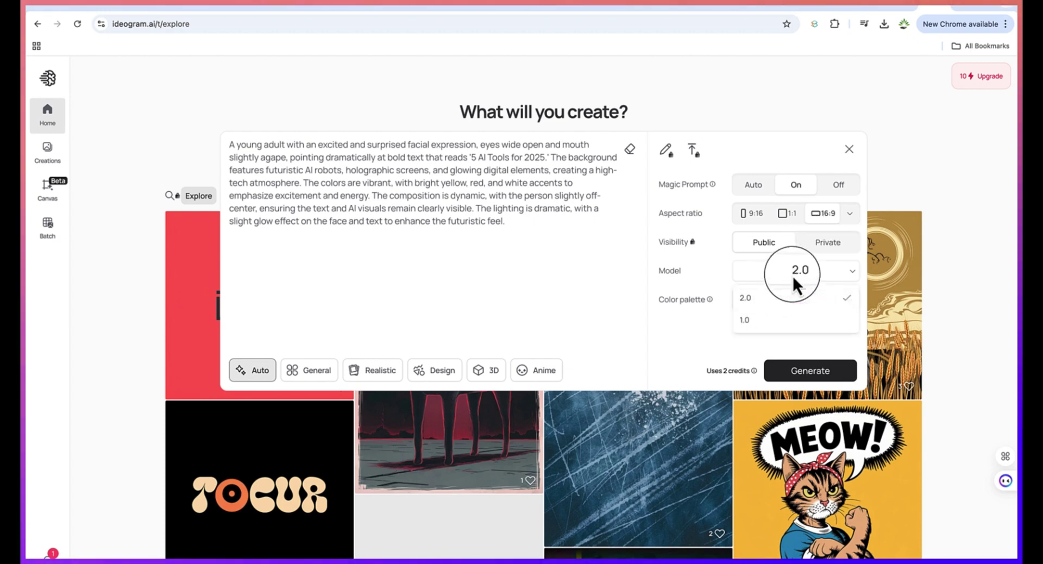
left_click(796, 274)
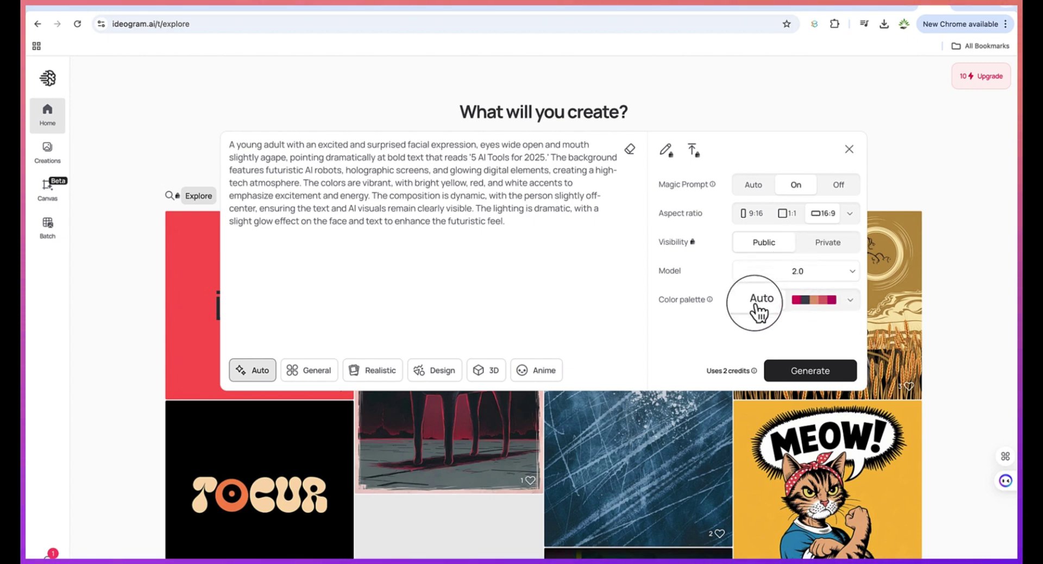
left_click(849, 299)
left_click(783, 426)
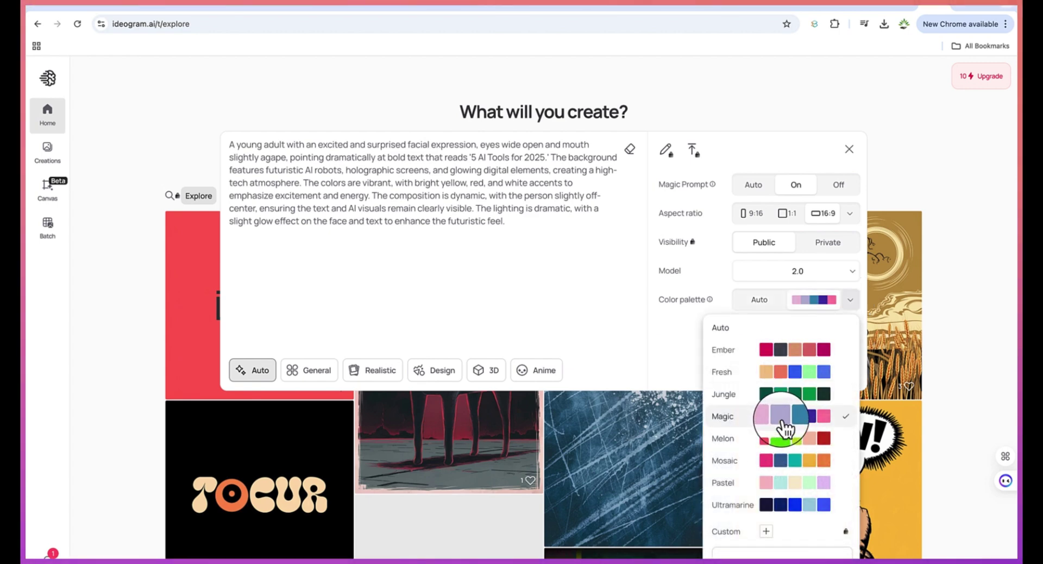
left_click(589, 365)
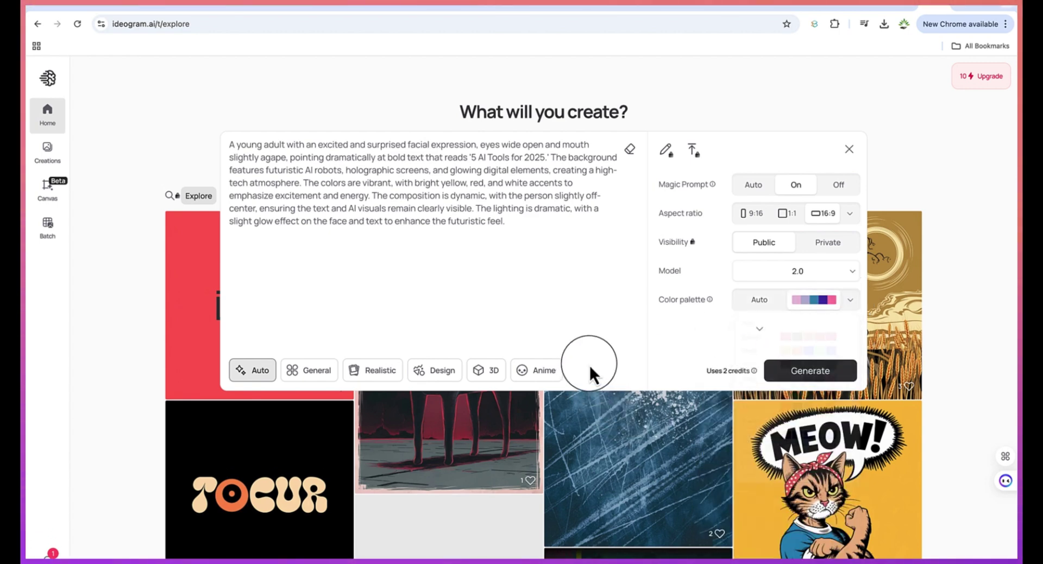
Try the style options, leave the style on Auto, and generate the images.
left_click(759, 329)
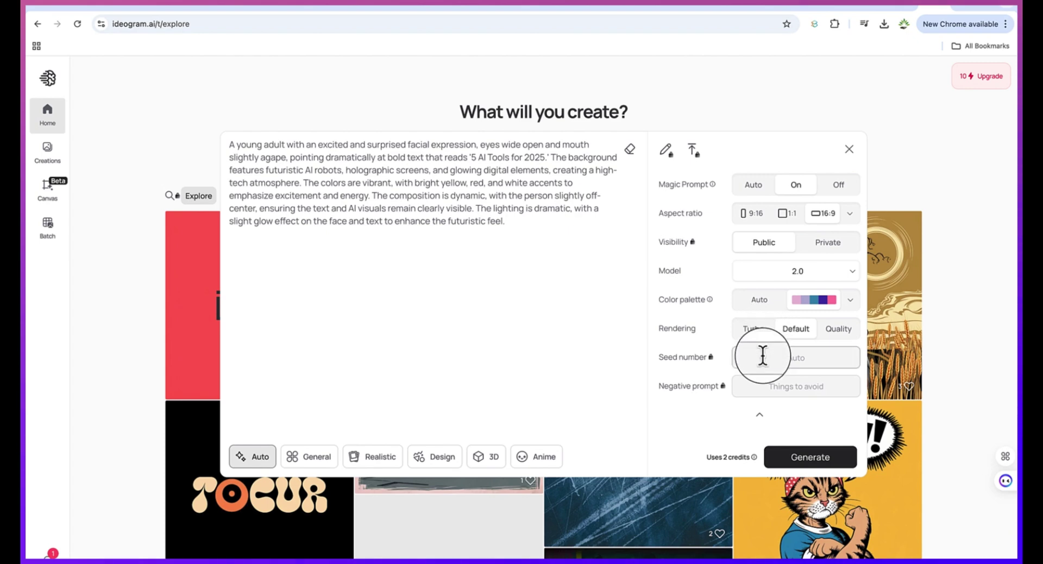
left_click(759, 415)
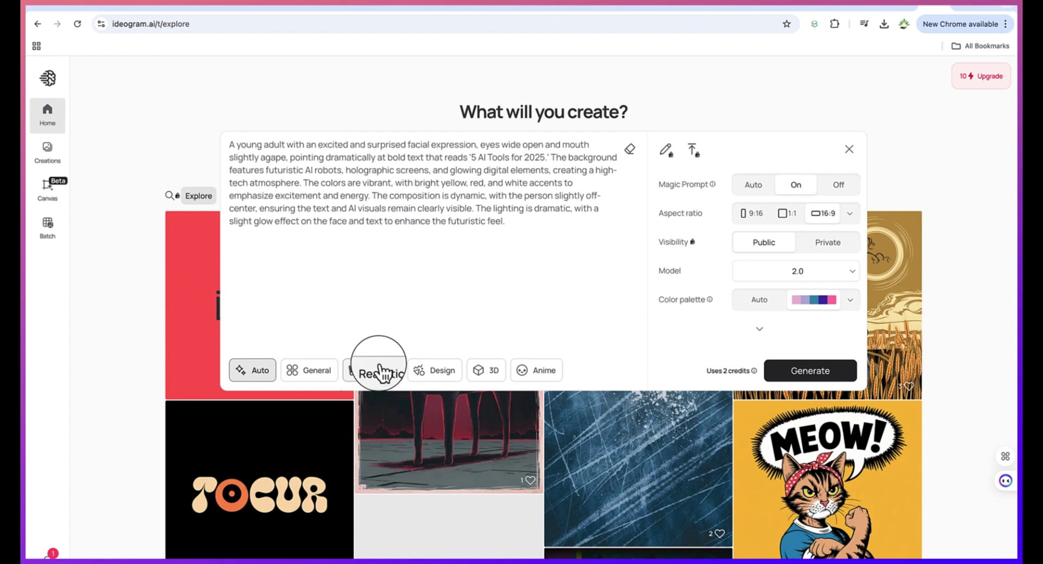
left_click(307, 375)
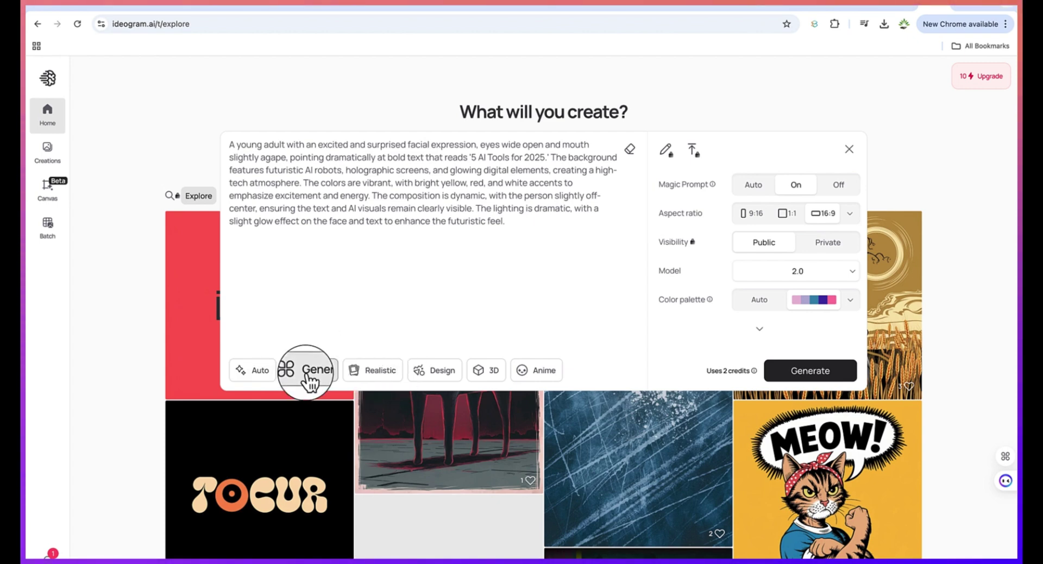
left_click(377, 375)
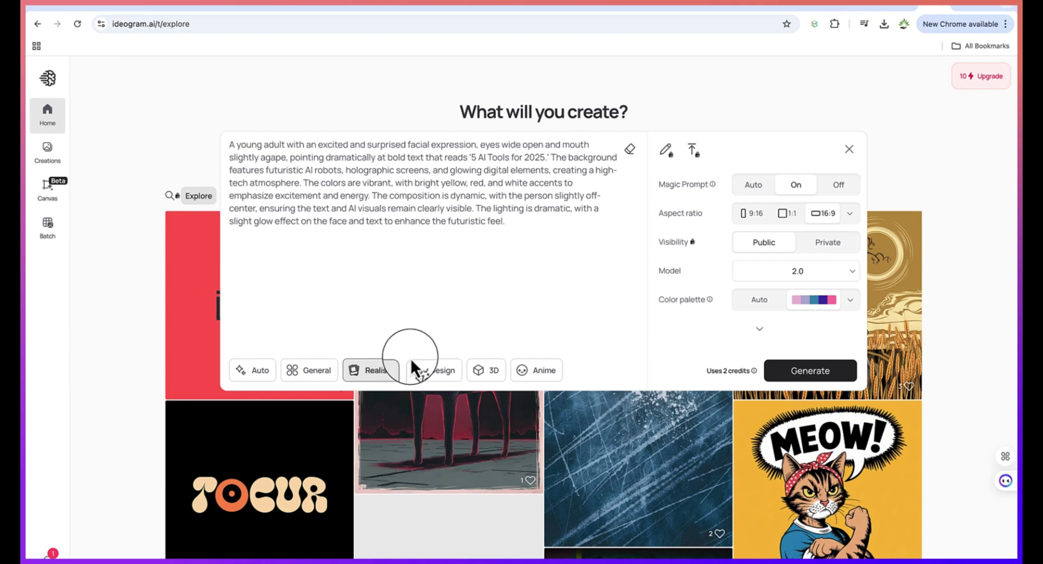
left_click(437, 370)
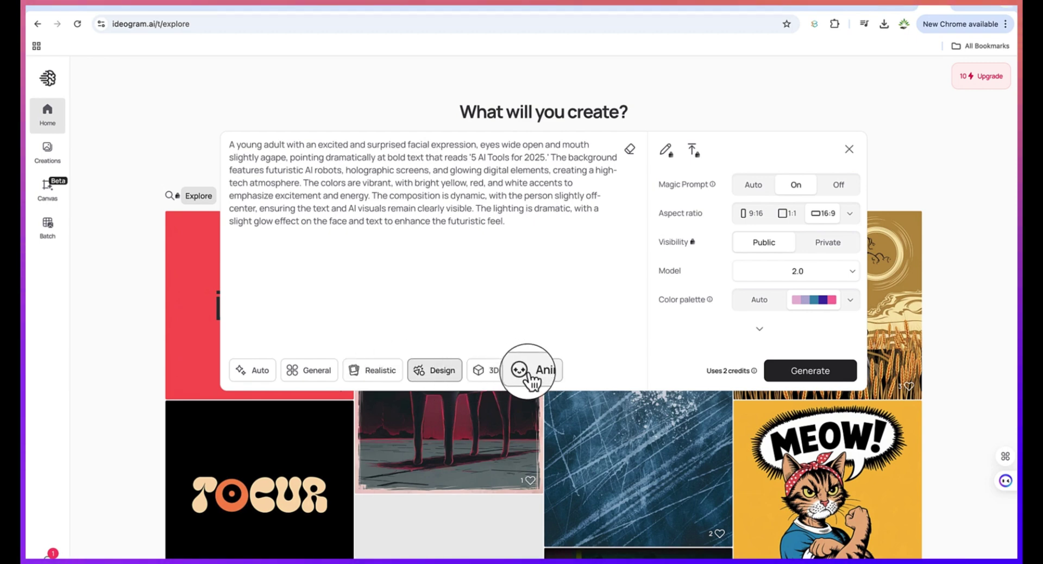
left_click(529, 378)
left_click(485, 371)
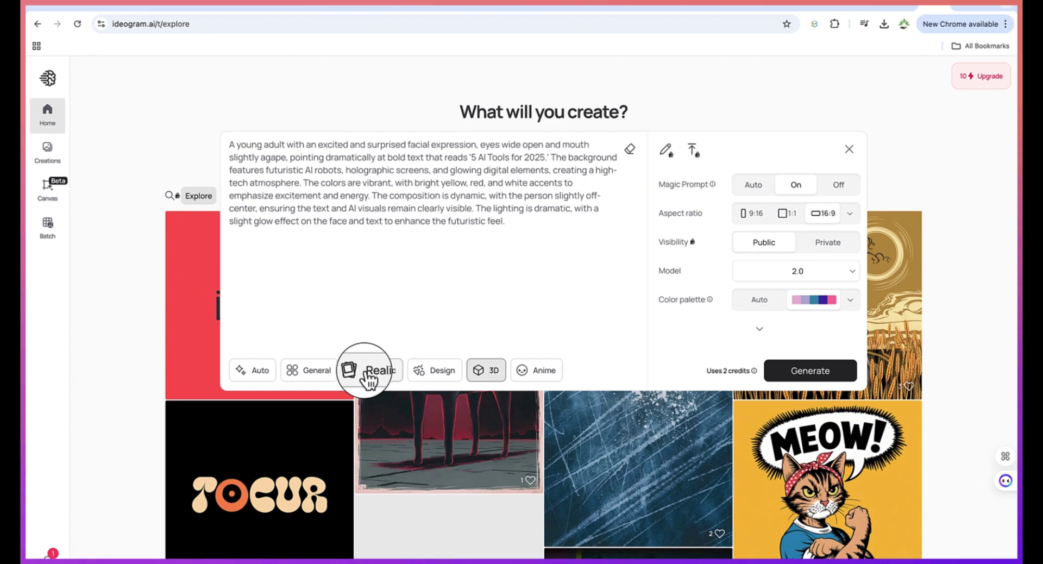
left_click(322, 372)
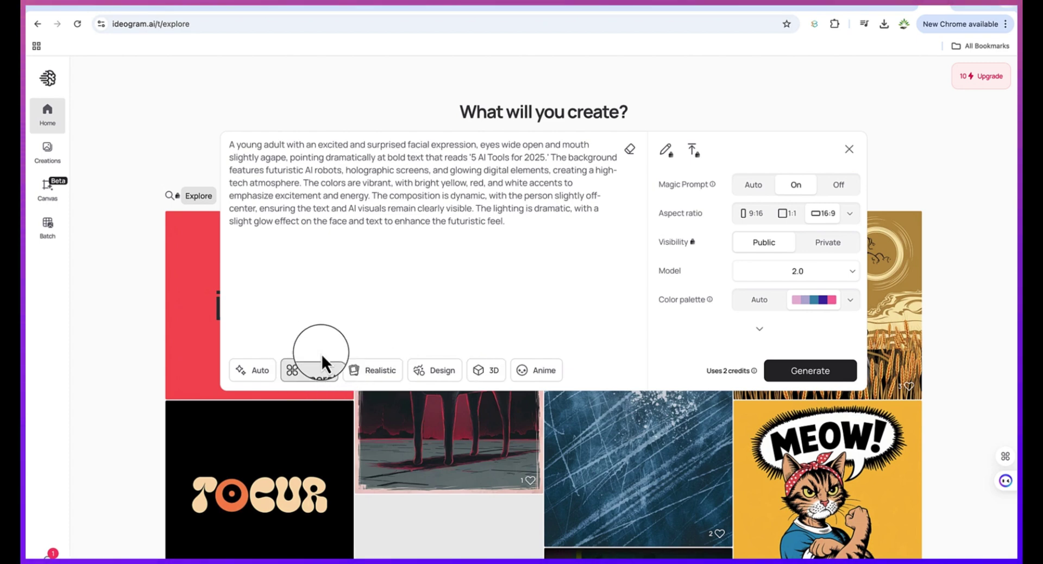
left_click(253, 371)
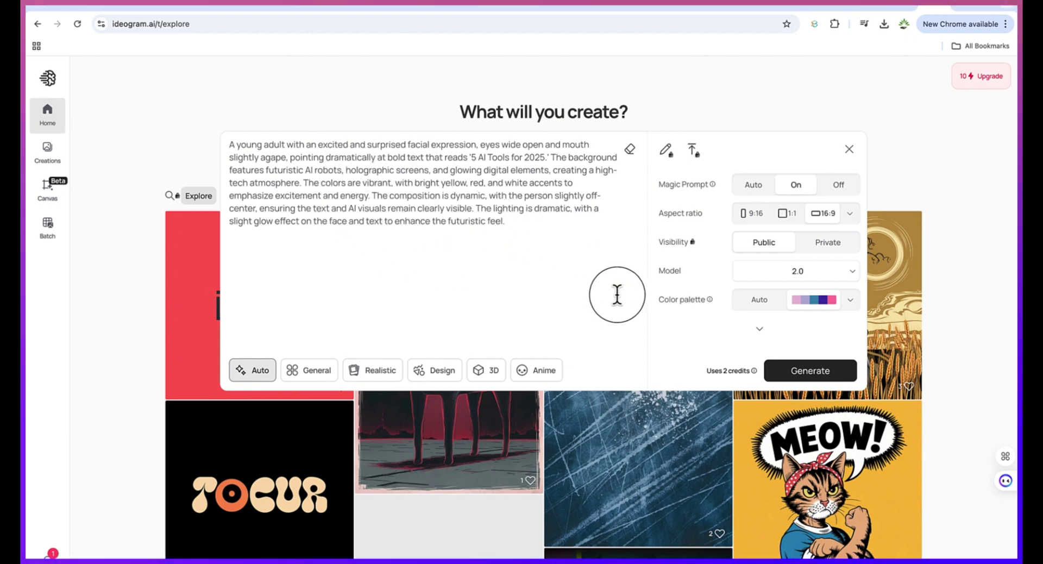
left_click(822, 383)
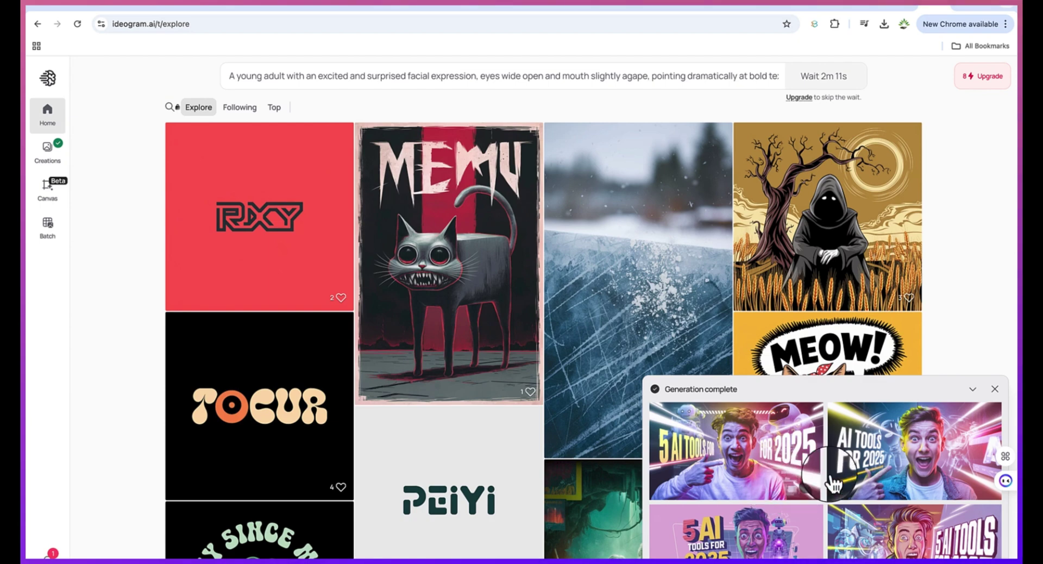
Open the second result, the shocked young man pointing at 'AI Tools for 2025', full-size.
left_click(870, 481)
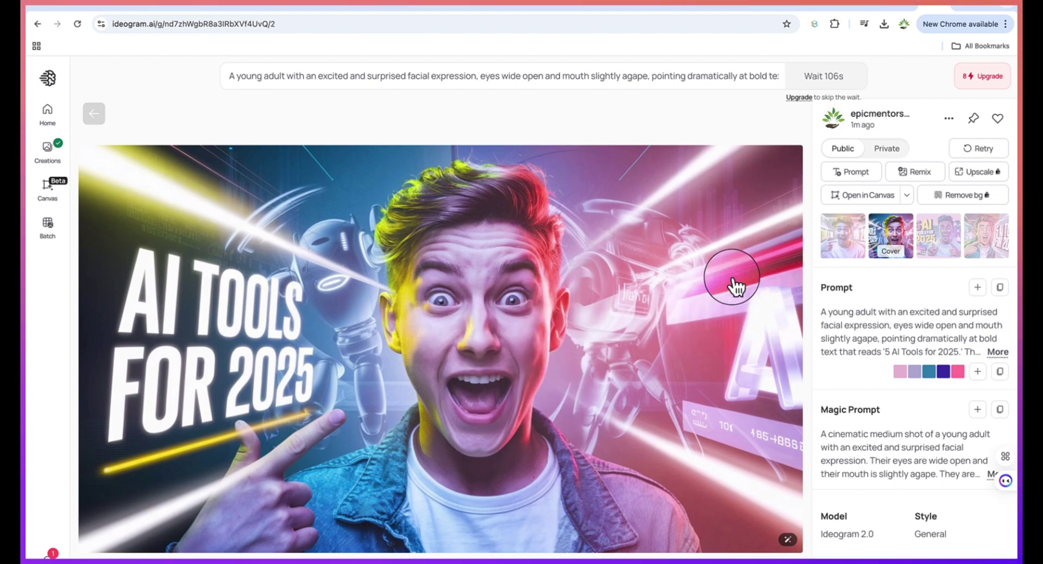
Cycle through the four variations and settle on the first, the young man with robots.
key("Right")
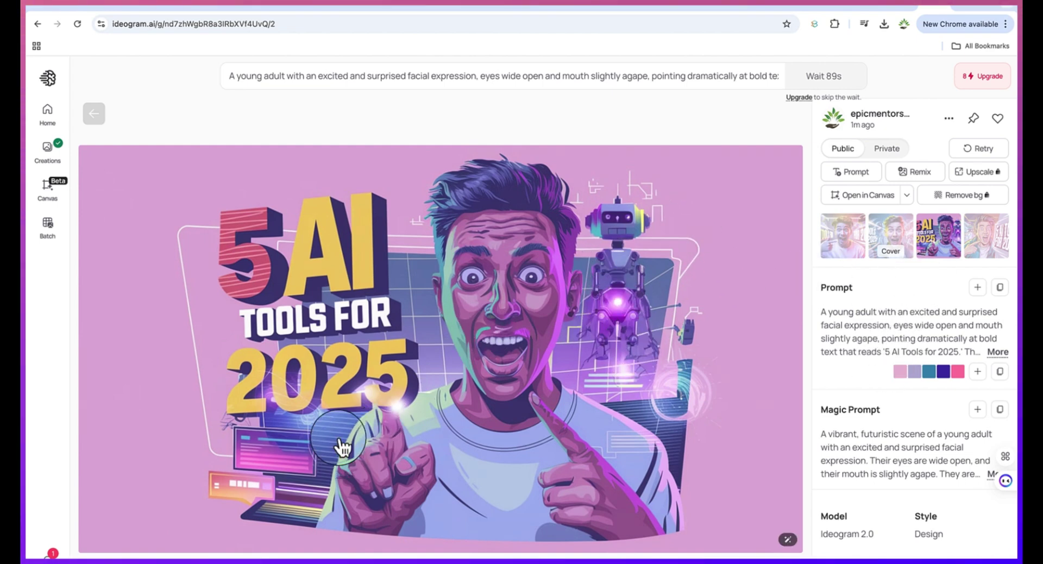
key("Right")
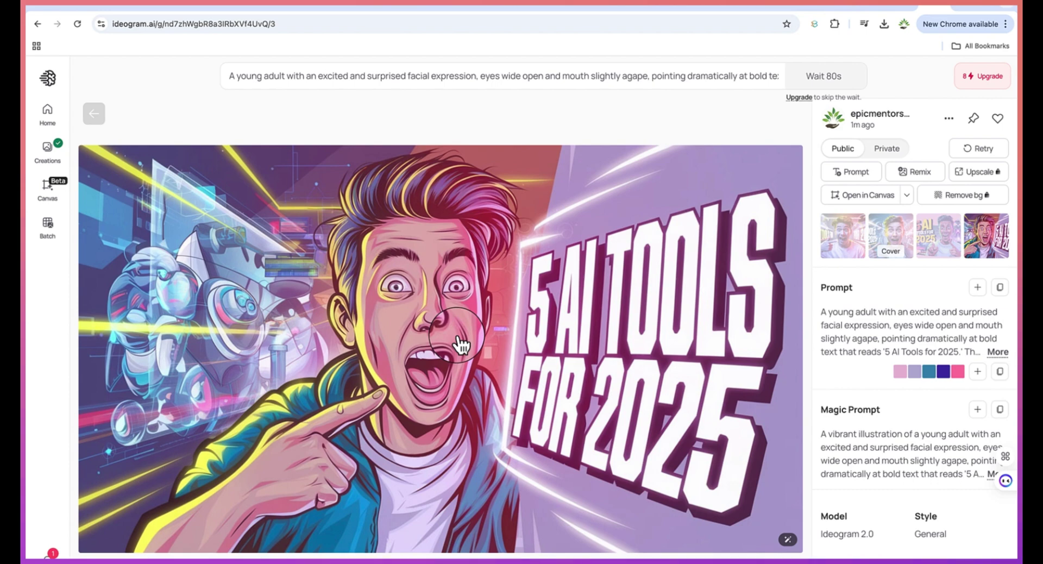
key("Right")
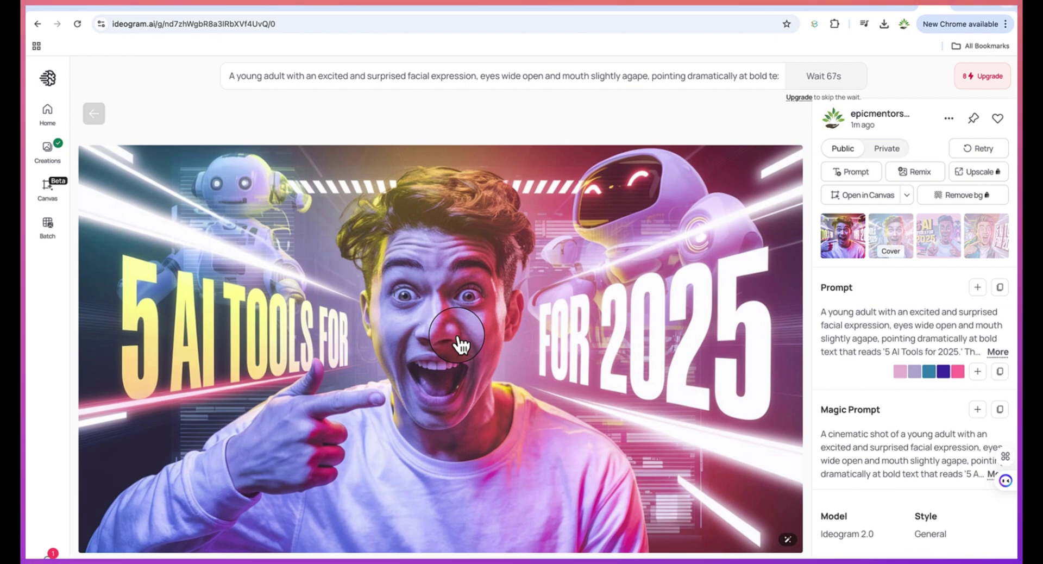
key("Right")
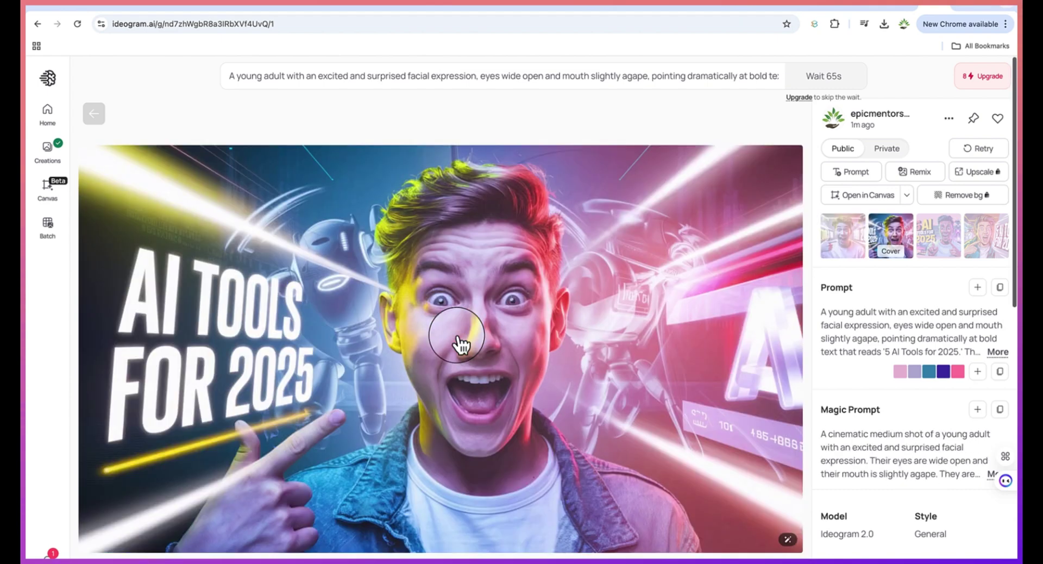
key("Left")
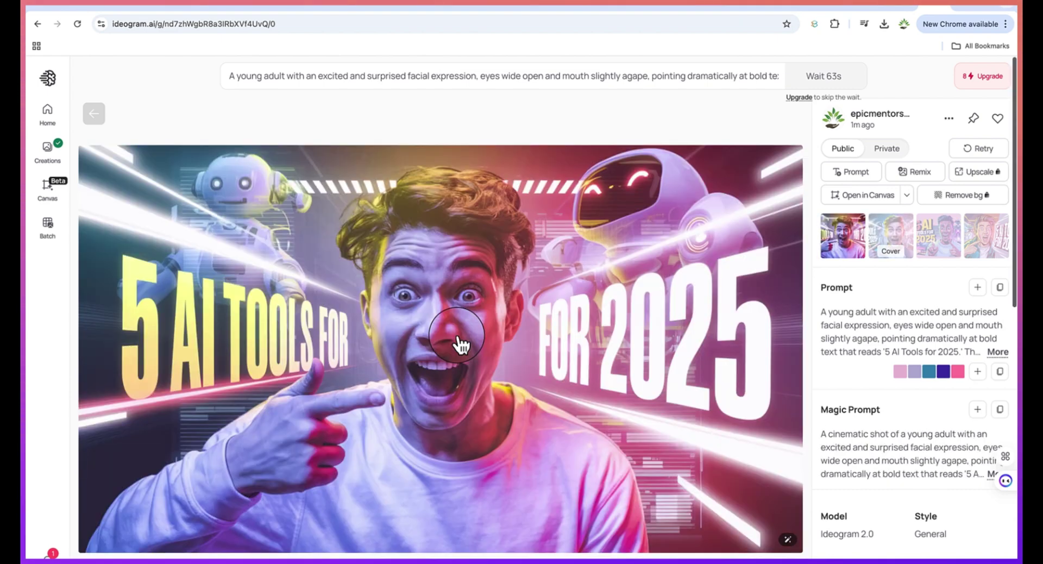
key("Right")
key("Left")
key("Right")
key("Left")
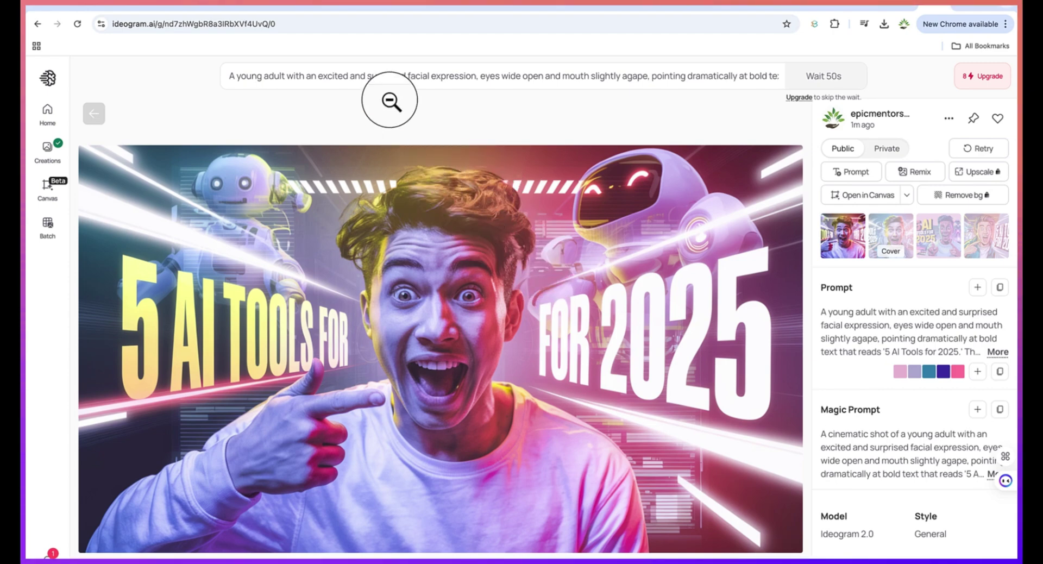
Ask ChatGPT for a prompt from the Explosive Eye-Catching Design idea and select the reply.
left_click(361, 8)
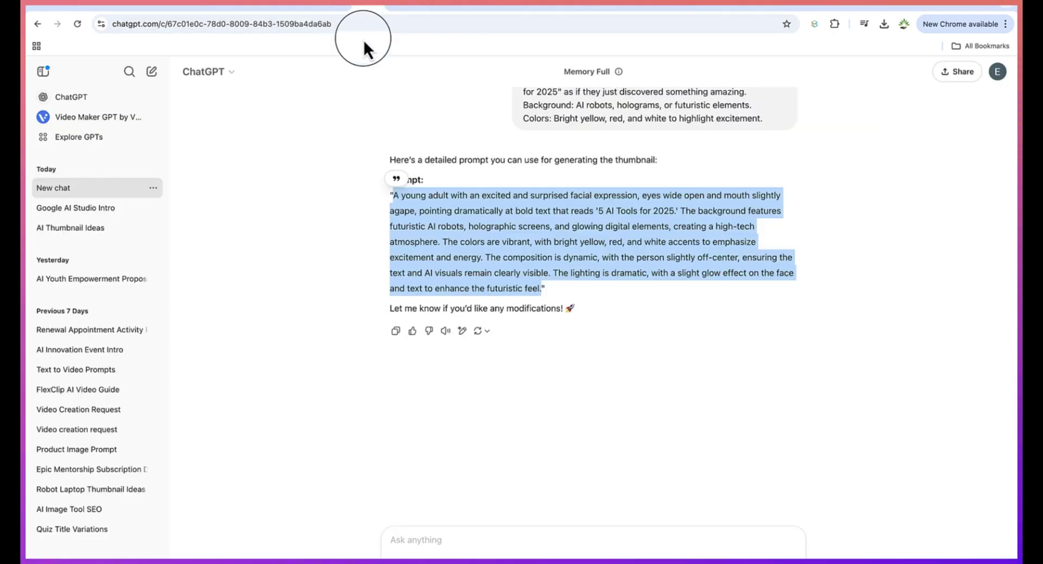
left_click(460, 541)
type("Can")
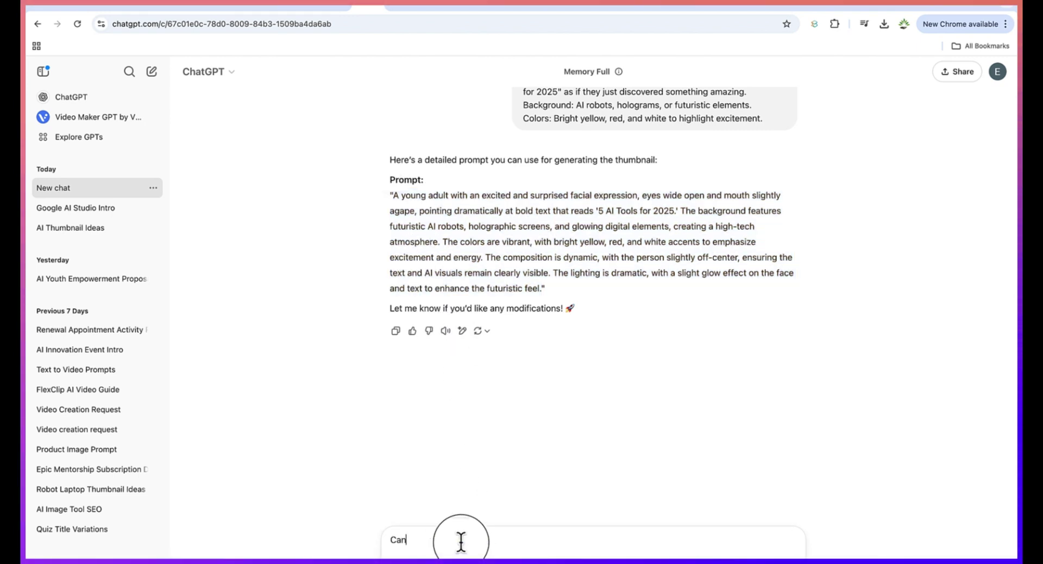
type(" you generate the")
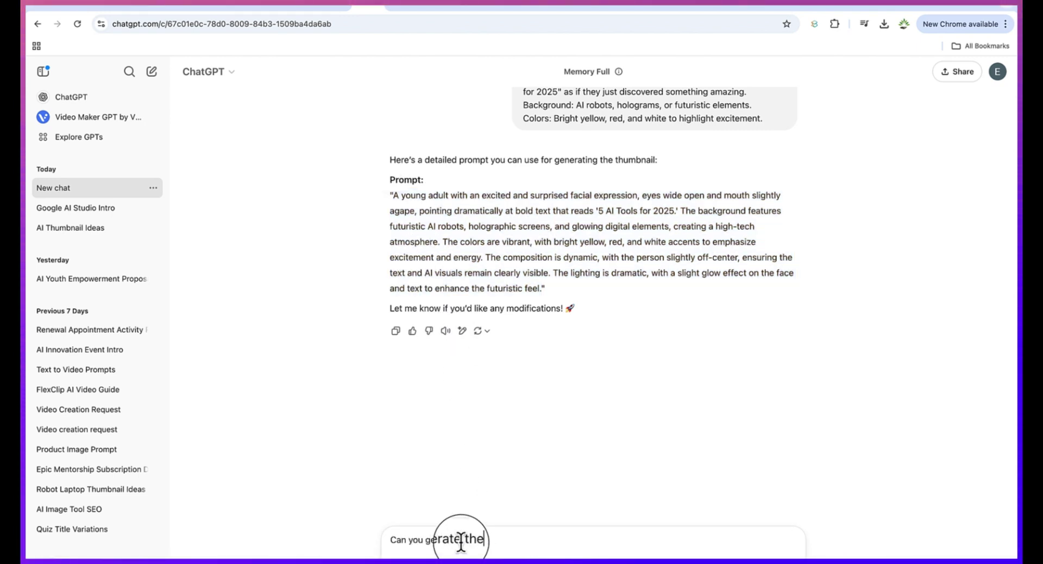
type(" prompt for this:")
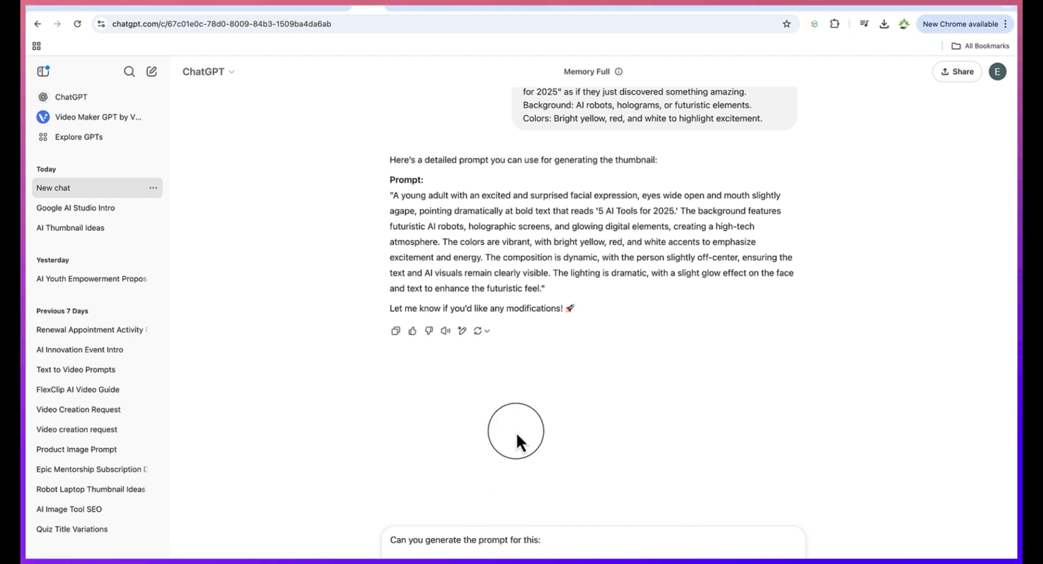
scroll(516, 430, "up", 10)
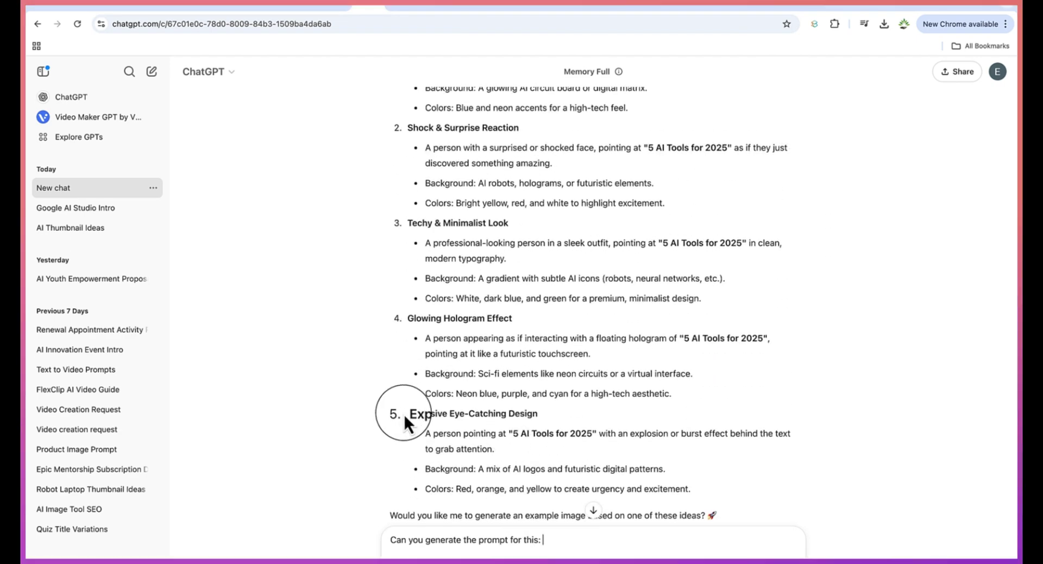
left_click_drag(405, 415, 700, 490)
key("super+c")
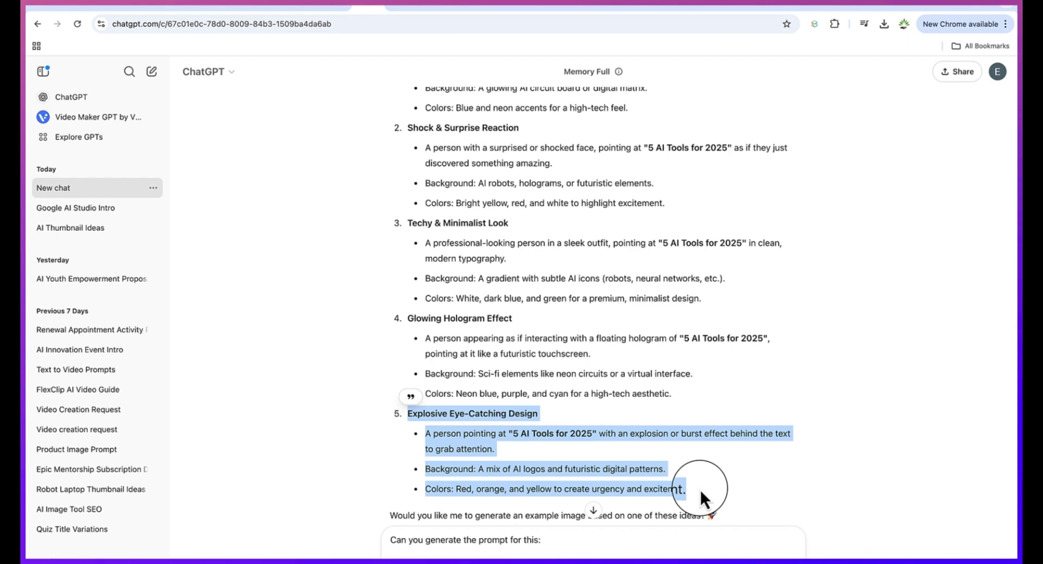
left_click(575, 542)
key("super+v")
key("Return")
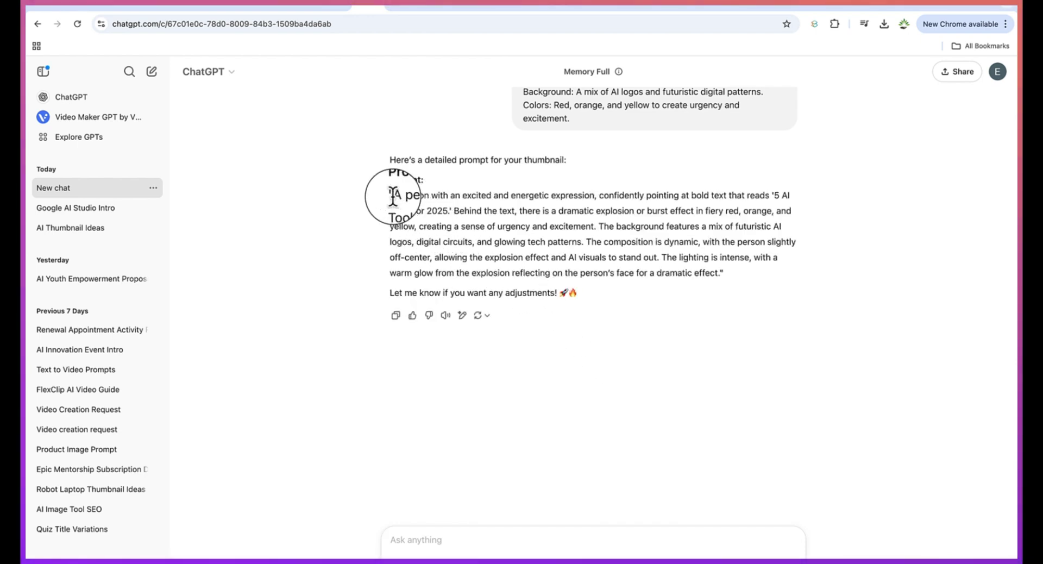
left_click_drag(393, 197, 549, 296)
key("ctrl+c")
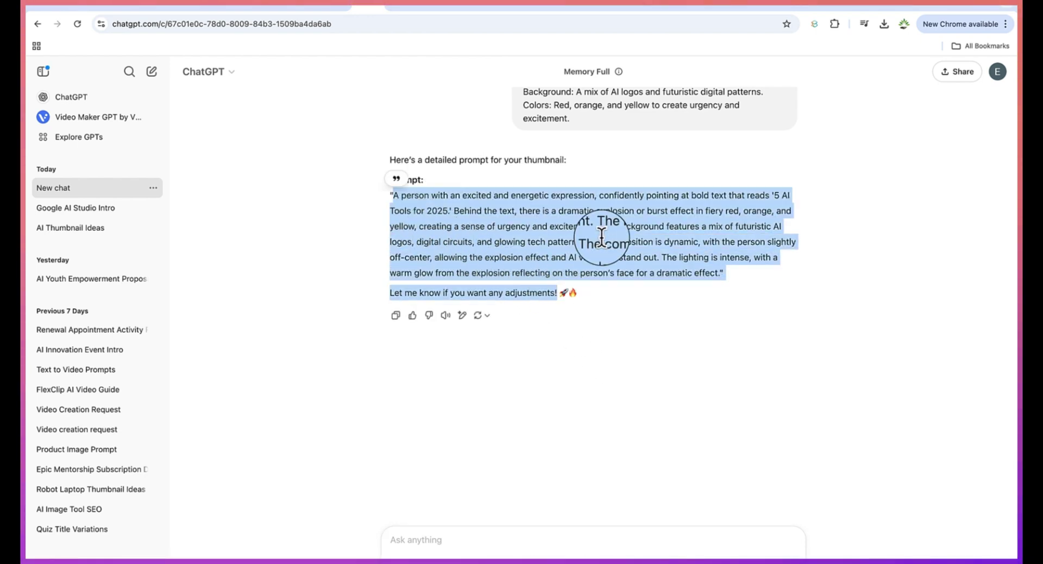
Replace the Ideogram prompt with the copied ChatGPT explosion prompt and generate 16:9 images.
left_click(922, 7)
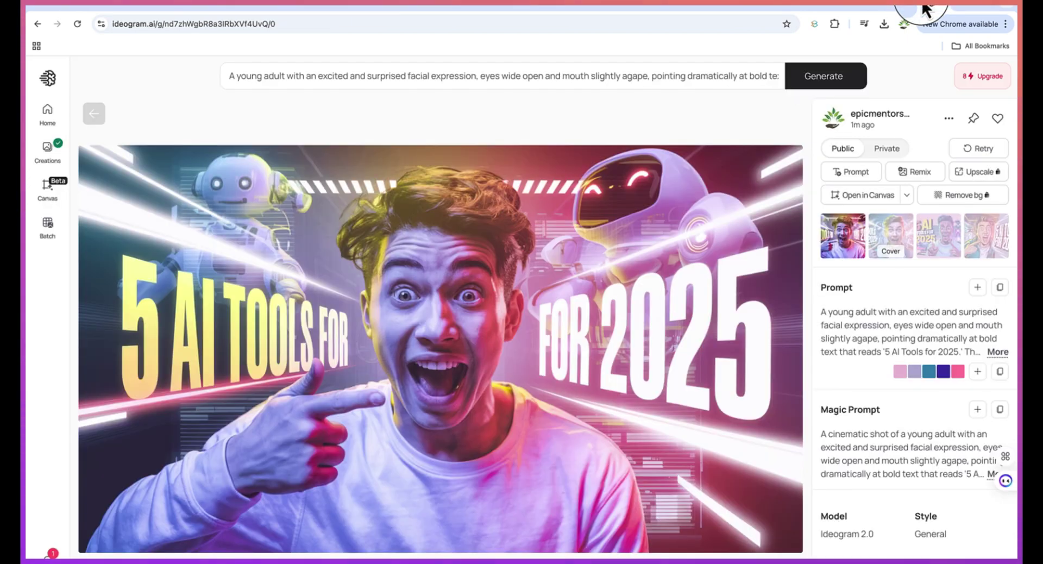
left_click(718, 80)
key("ctrl+a")
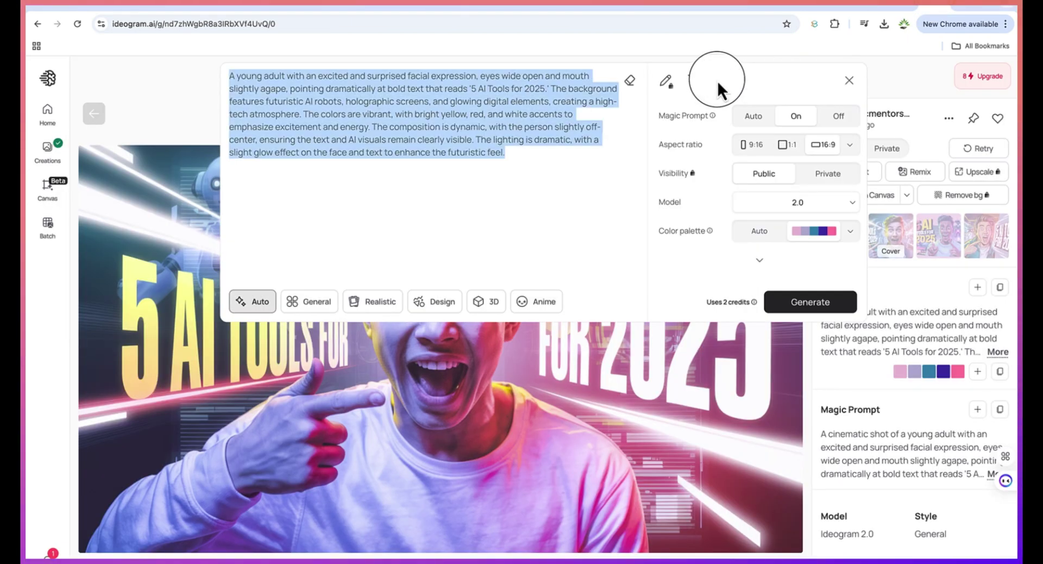
key("ctrl+v")
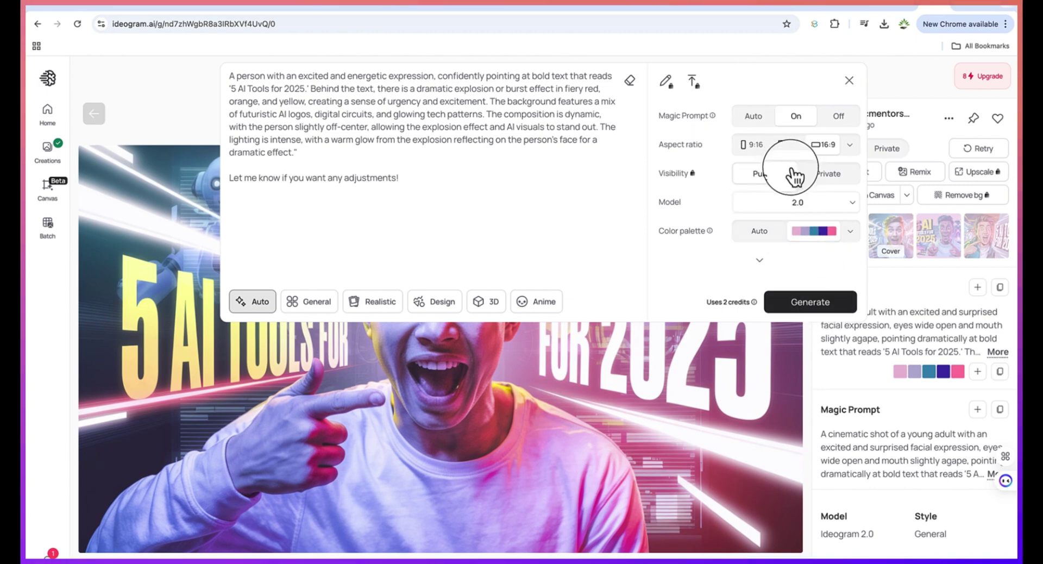
left_click(792, 304)
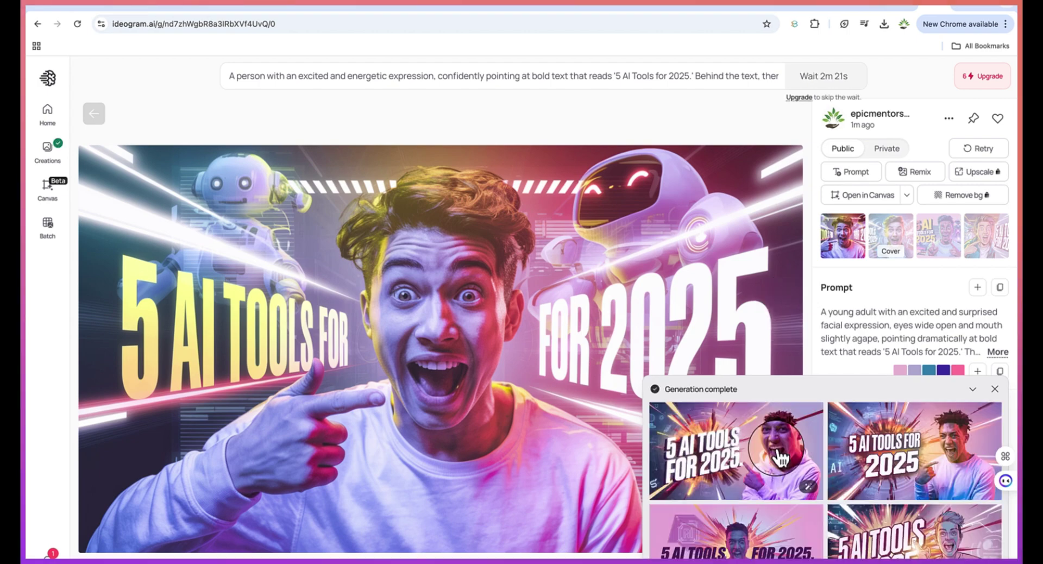
Compare the four explosion variants and settle on the first, the shouting man in a hoodie.
left_click(778, 452)
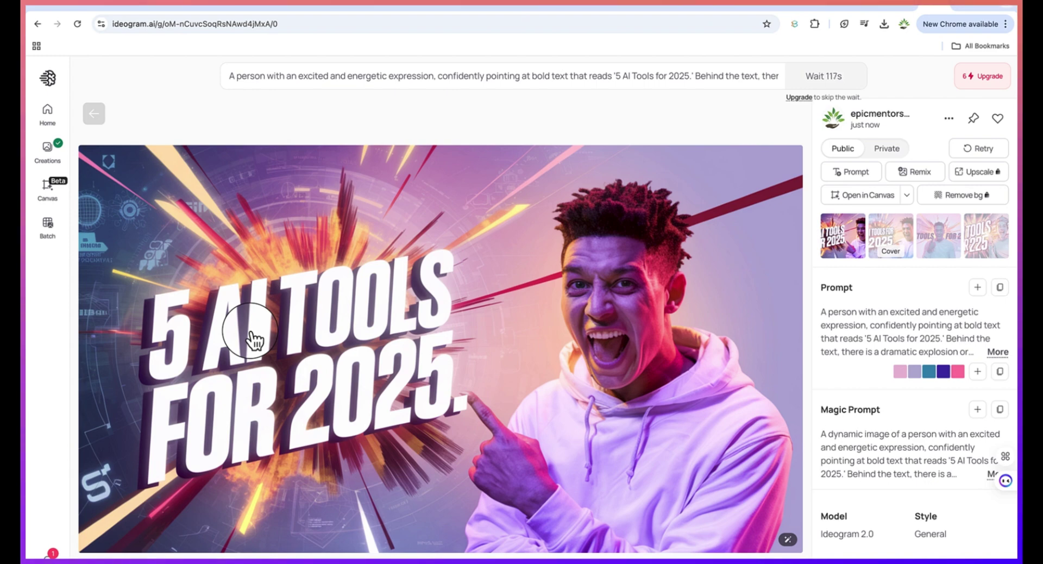
key("Right")
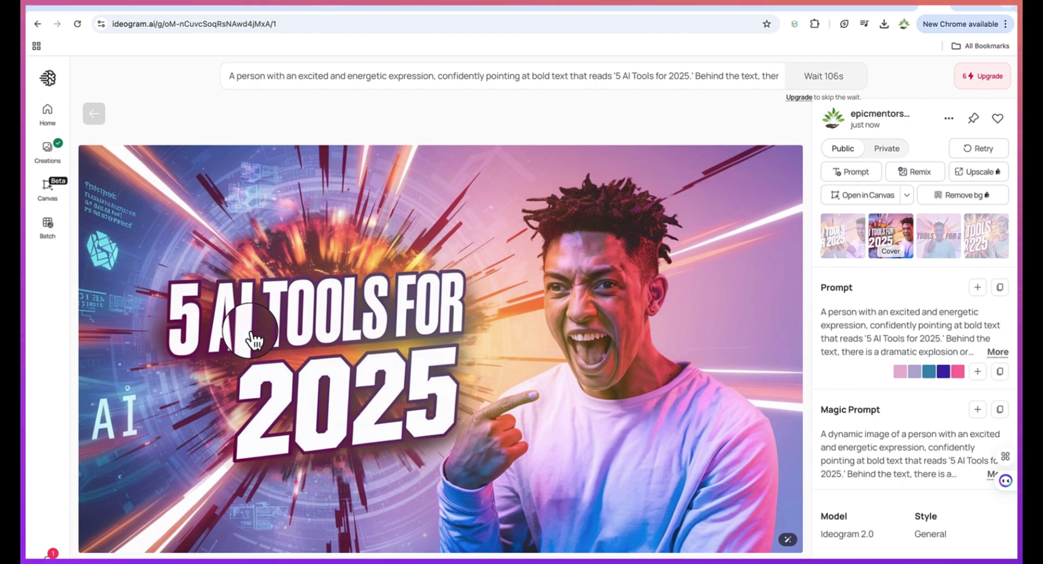
key("Right")
key("Right")
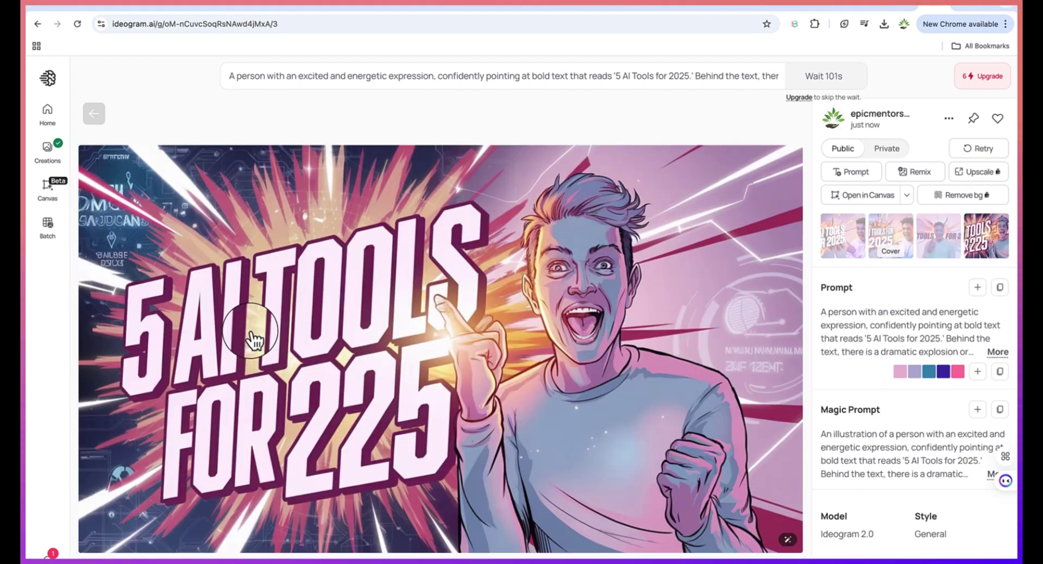
key("Left")
key("Left")
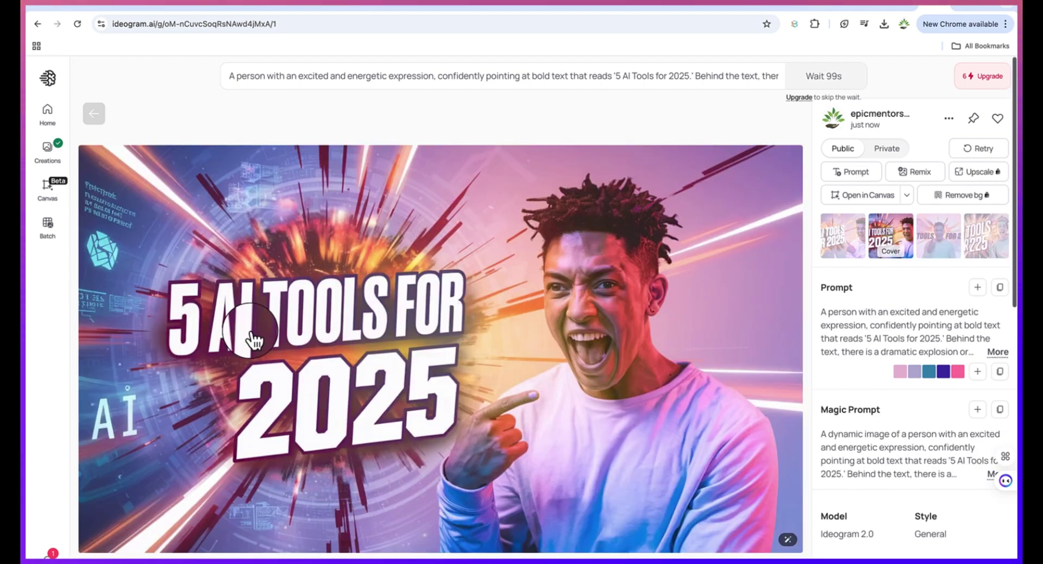
key("Left")
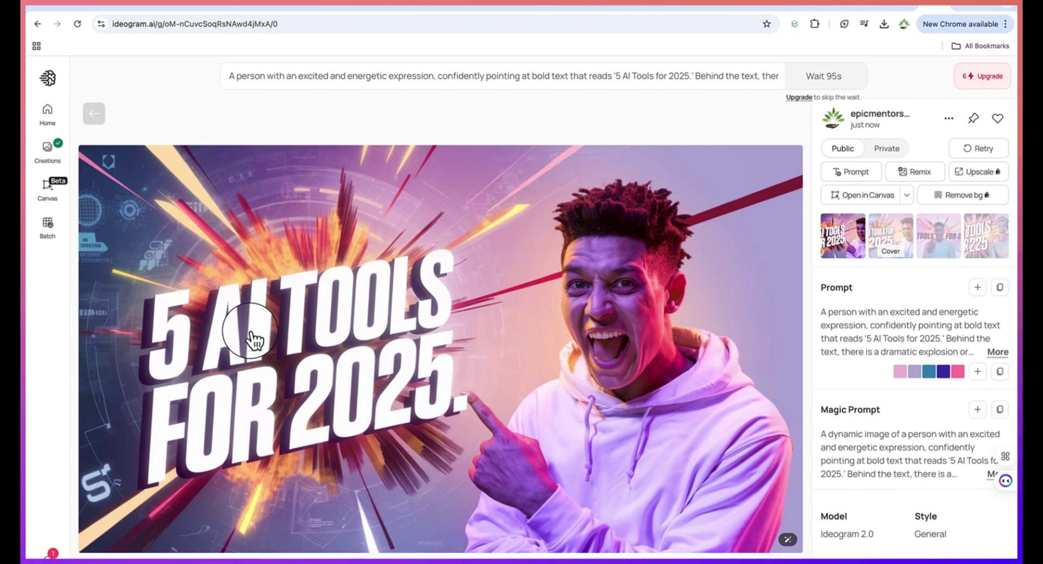
key("Left")
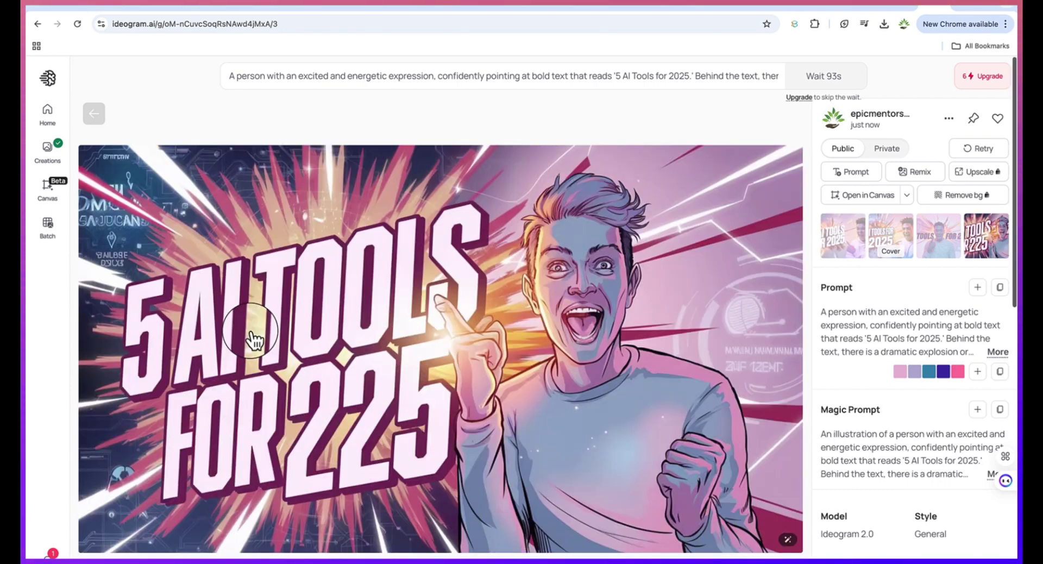
key("Right")
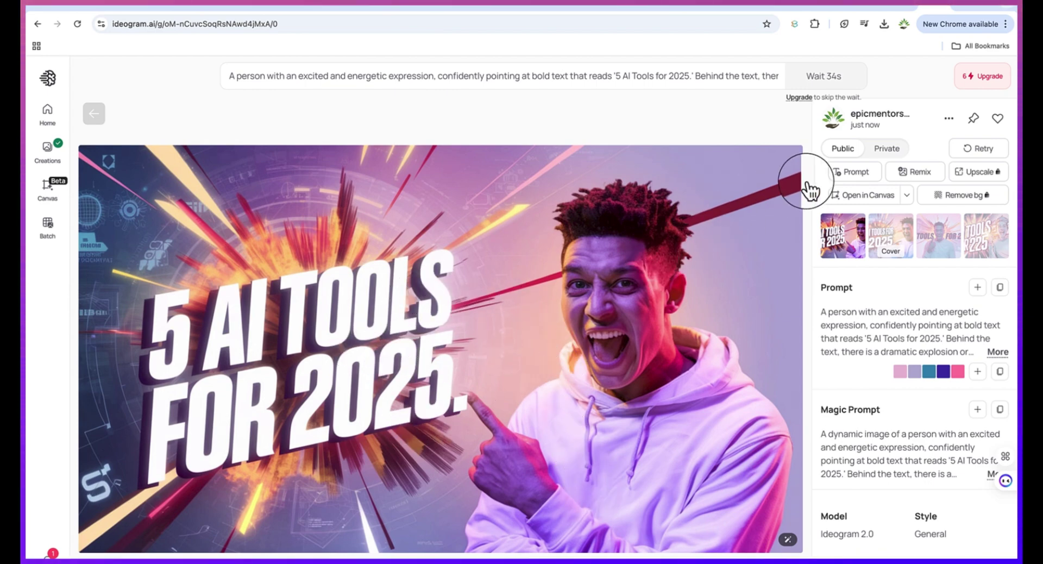
Download the hoodie-man explosion thumbnail as a PNG.
mouse_move(950, 117)
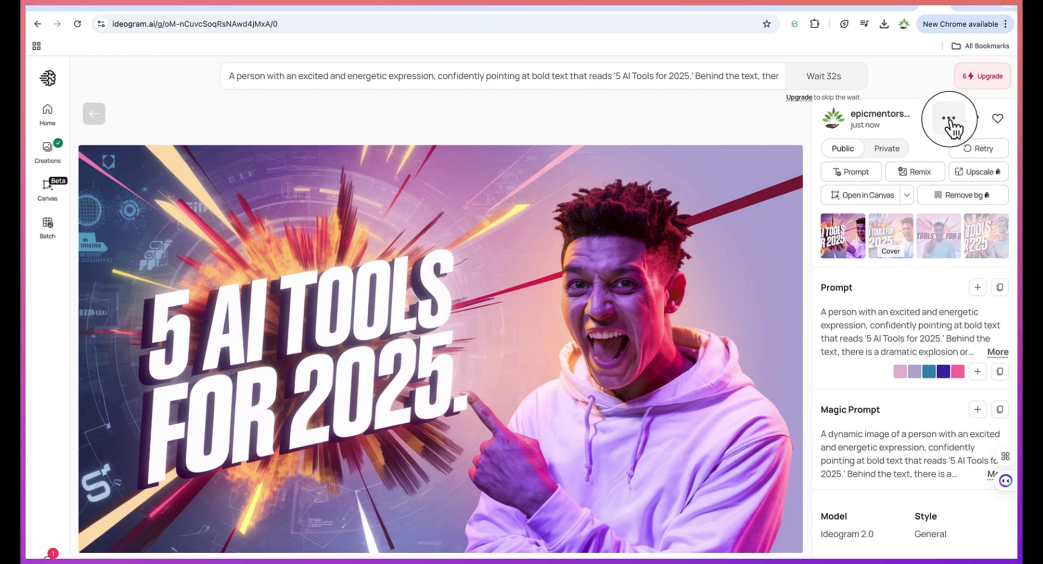
left_click(950, 120)
mouse_move(868, 354)
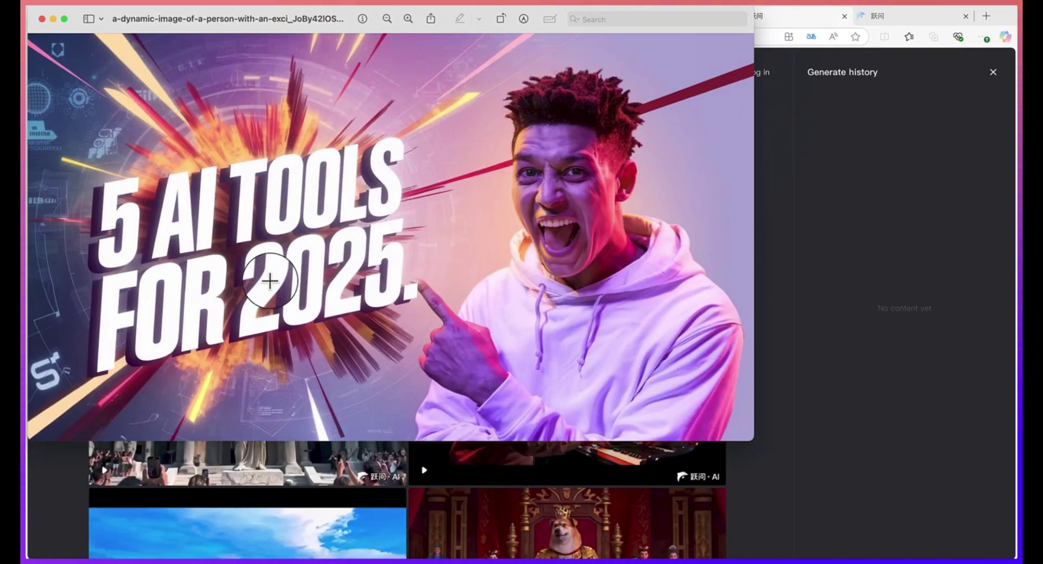
Zoom in and out on the downloaded thumbnail to inspect the '5 AI TOOLS FOR 2025.' text.
scroll(270, 279, "up", 5)
scroll(270, 279, "down", 5)
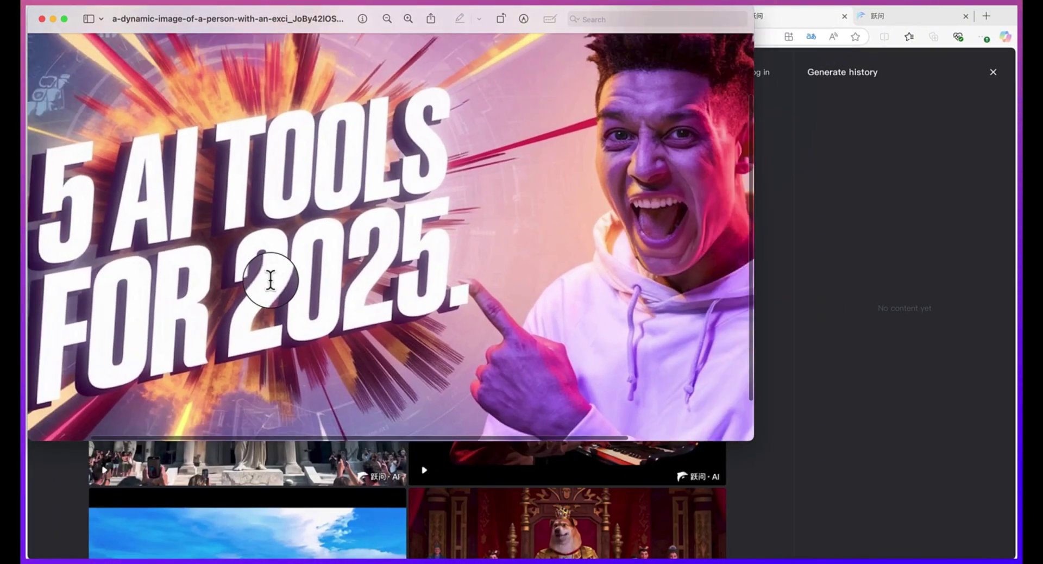
scroll(270, 279, "up", 3)
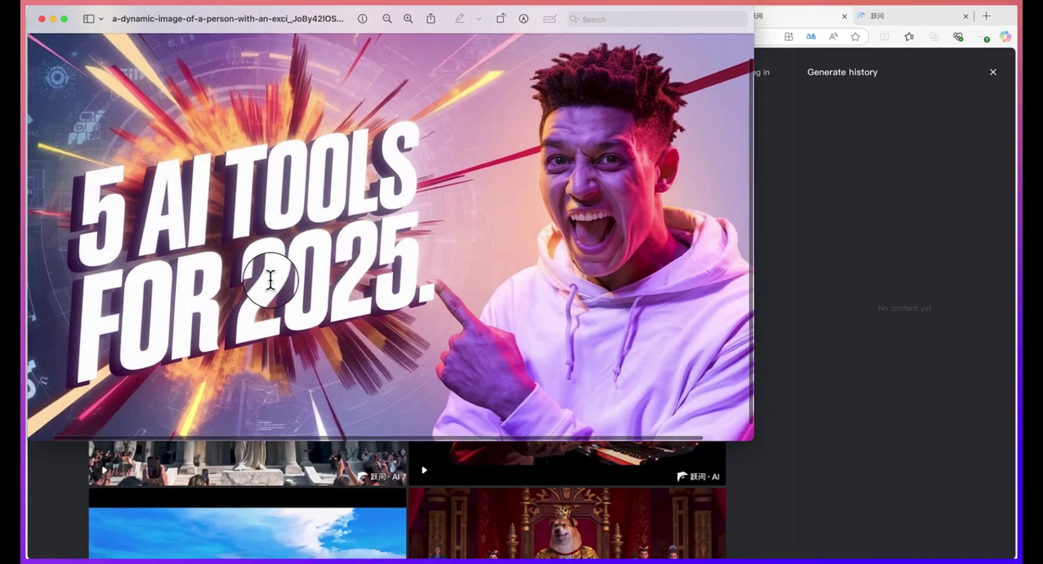